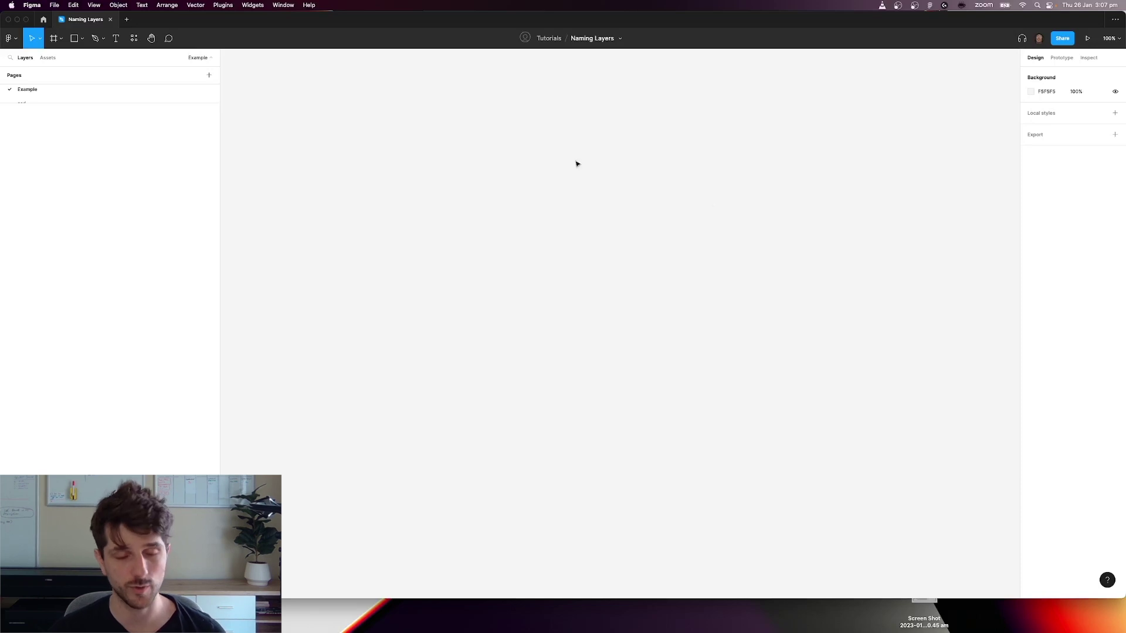
# - Draw a blank Frame 1 on the canvas and a Rectangle 1 beside it
pyautogui.press('f')
pyautogui.moveTo(506, 128); pyautogui.dragTo(686, 391)
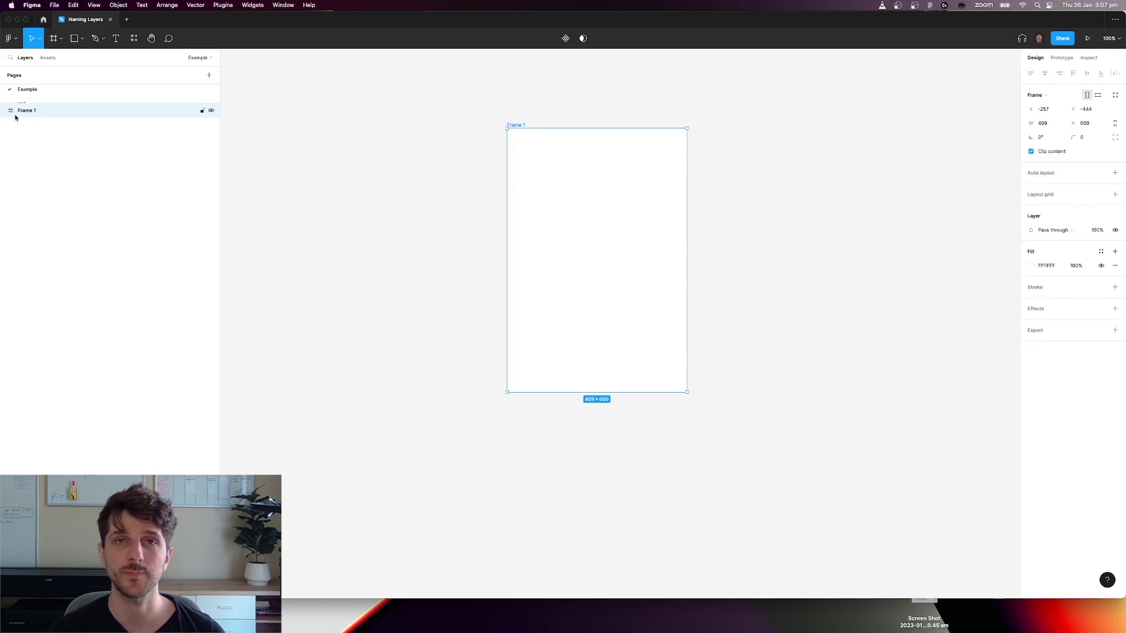
pyautogui.click(469, 183)
pyautogui.press('r')
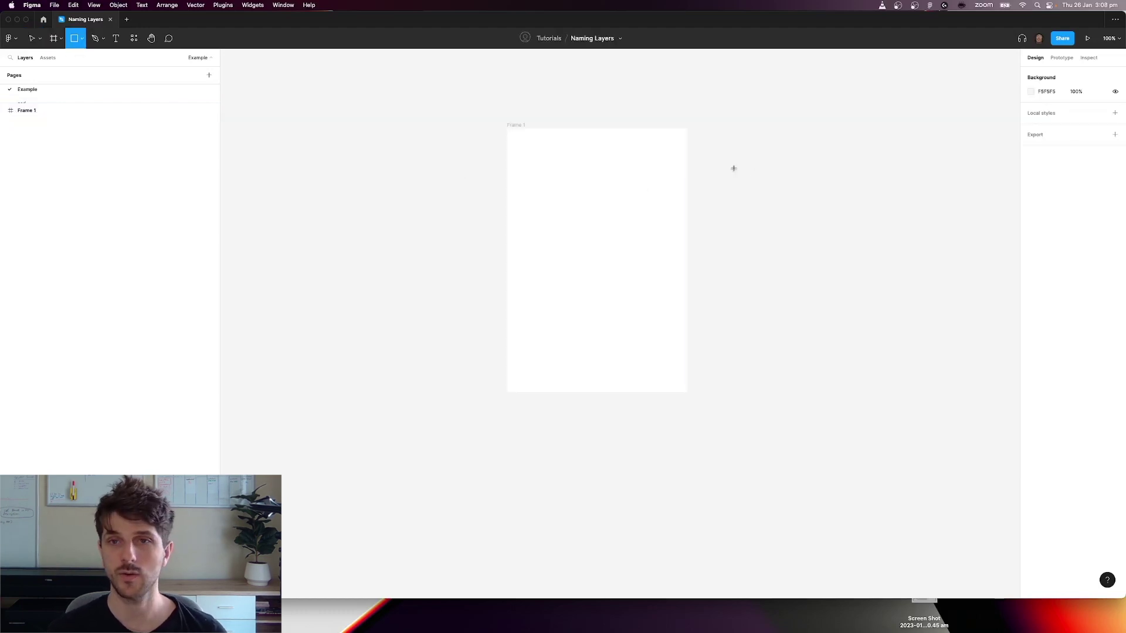
pyautogui.moveTo(731, 168); pyautogui.dragTo(870, 230)
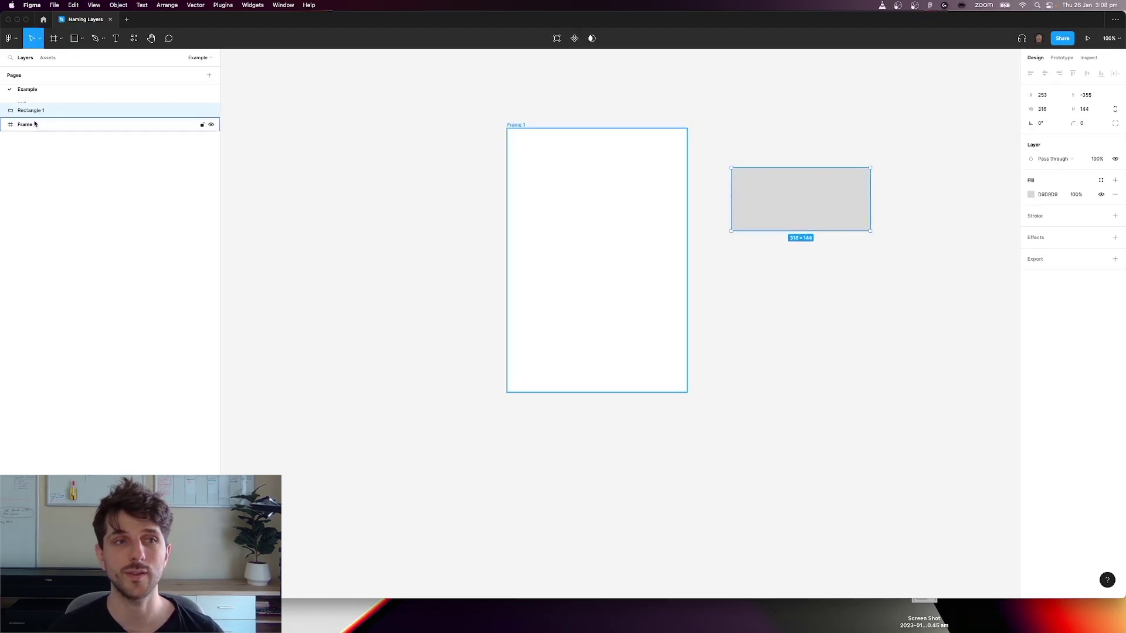
pyautogui.click(858, 364)
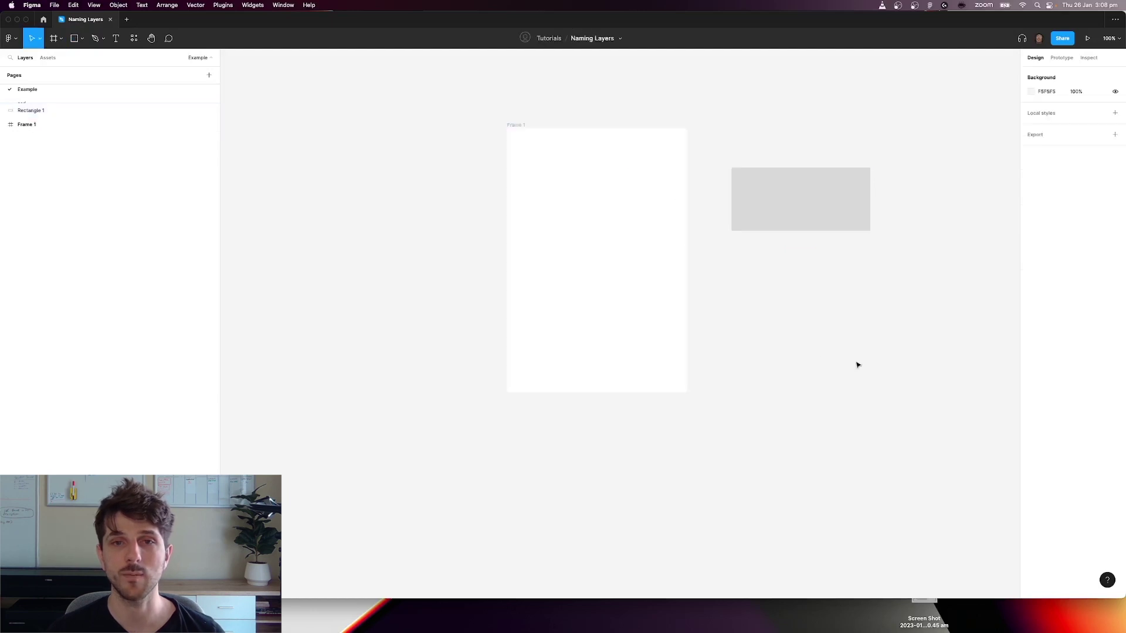
# - Move Rectangle 1 over Frame 1 and place it beneath the frame in the layer order
pyautogui.click(18, 123)
pyautogui.click(17, 111)
pyautogui.click(21, 124)
pyautogui.click(26, 111)
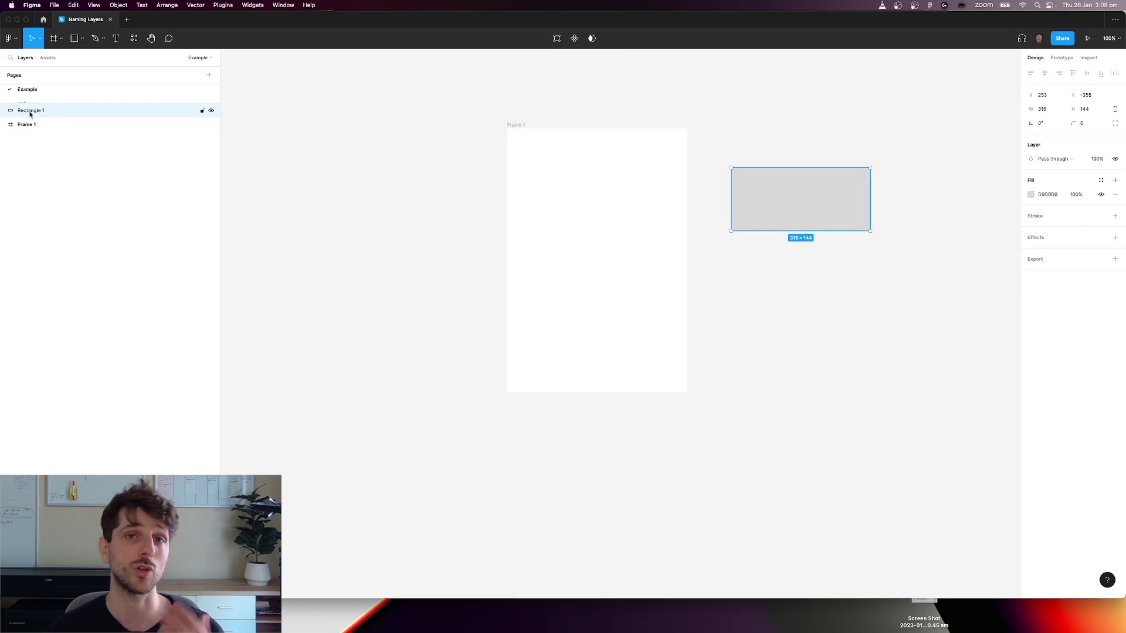
pyautogui.click(902, 329)
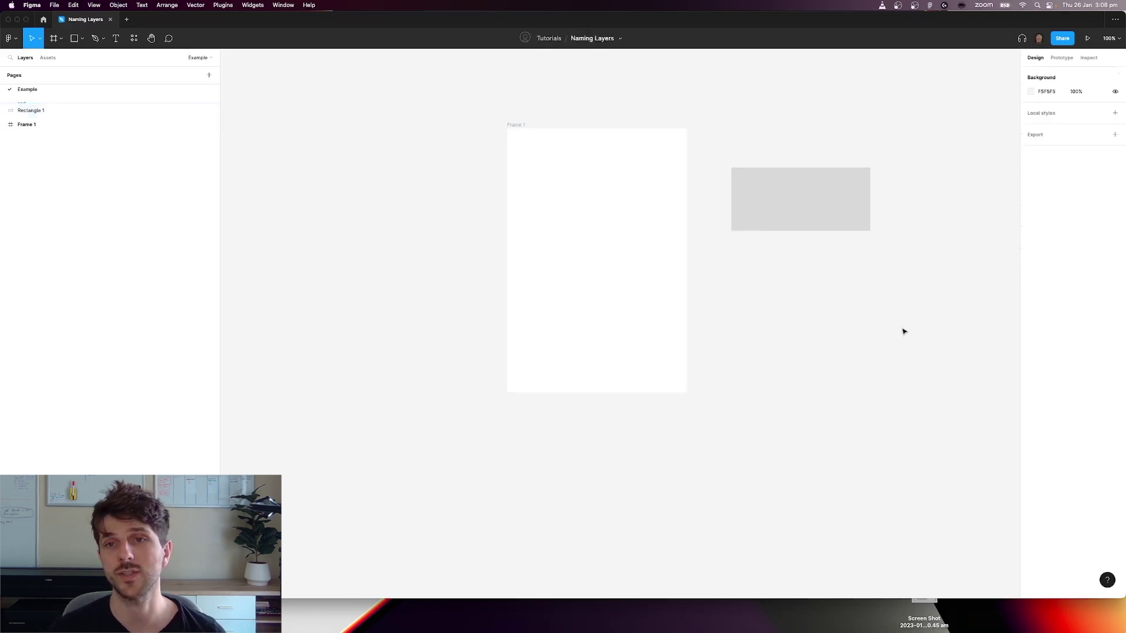
pyautogui.moveTo(864, 215); pyautogui.dragTo(755, 224)
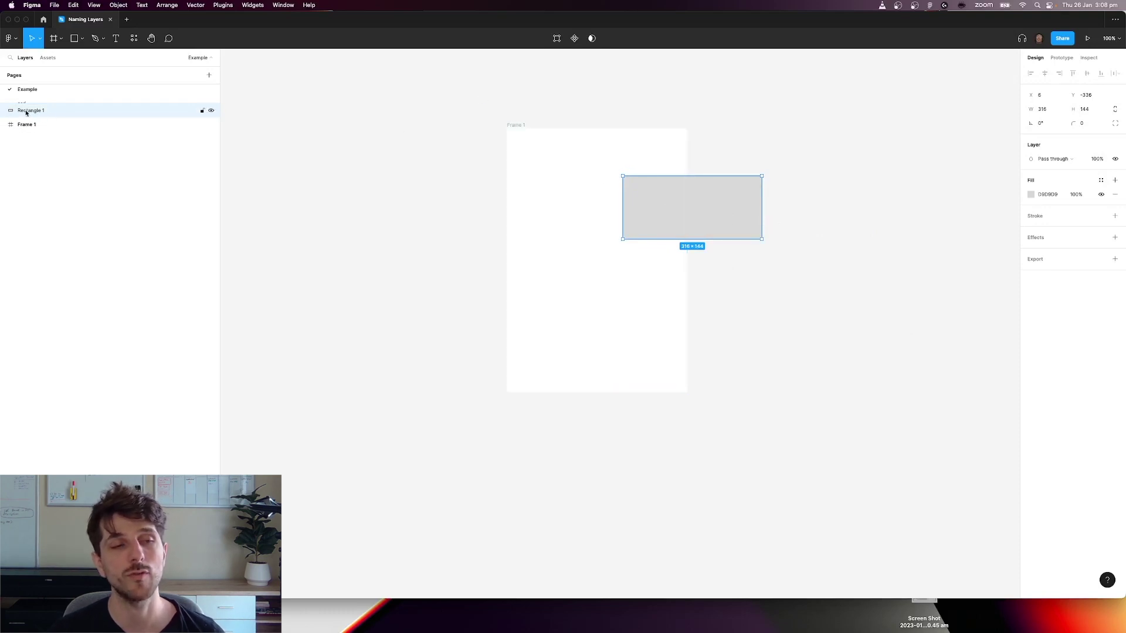
pyautogui.moveTo(26, 113); pyautogui.dragTo(45, 144)
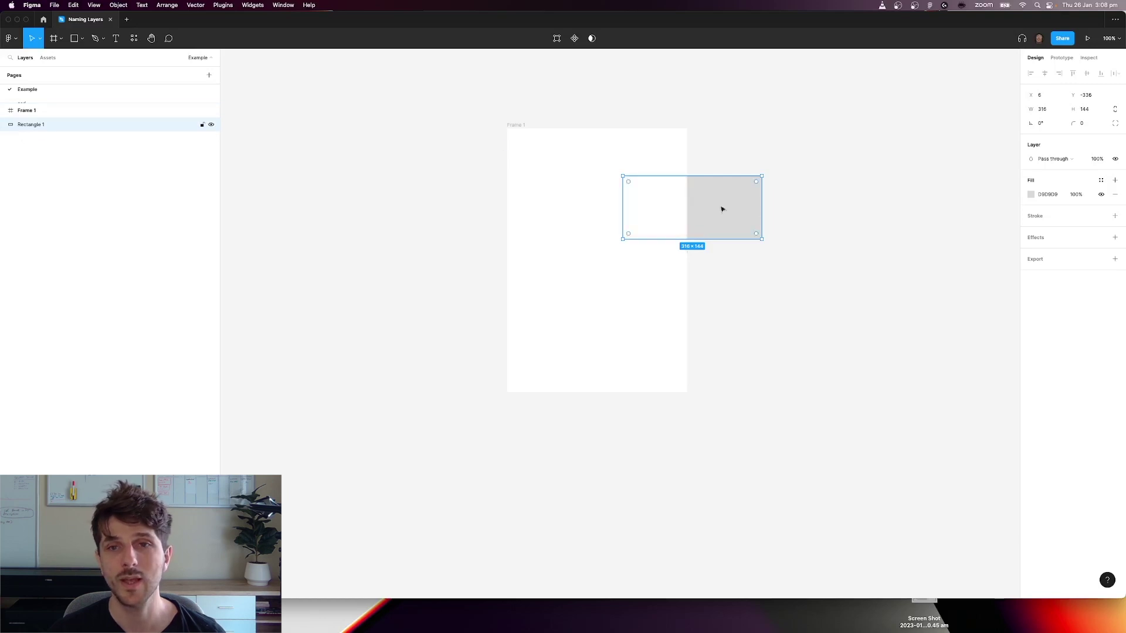
pyautogui.click(915, 224)
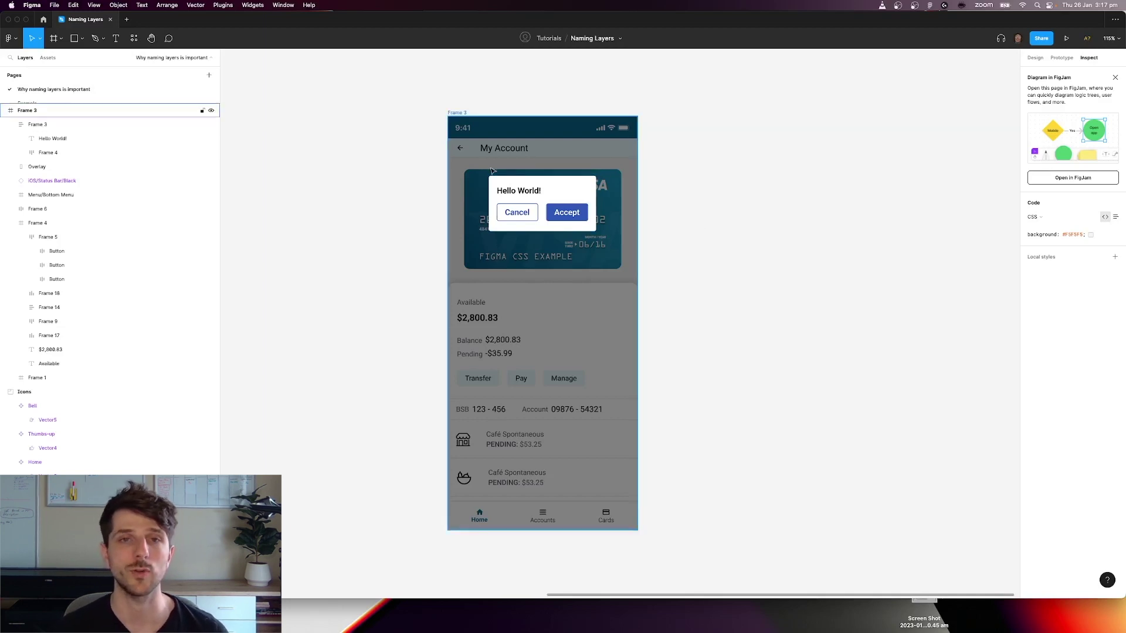
# - Select Frame 3, then its Hello World! dialog frame to inspect its size, position and CSS
pyautogui.click(452, 112)
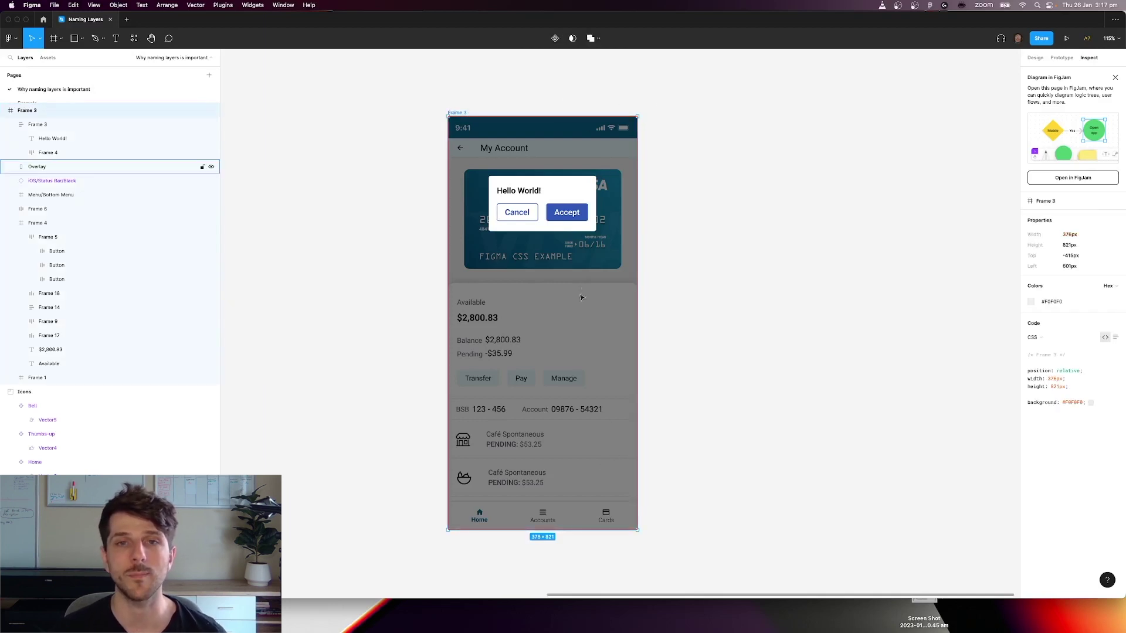
pyautogui.click(489, 202)
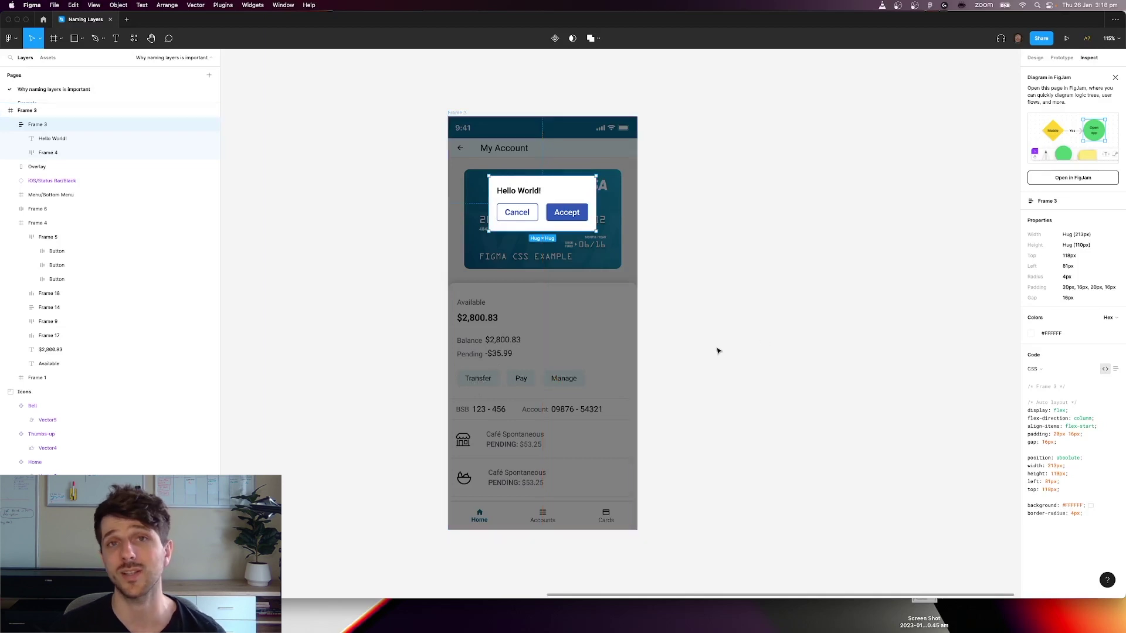
# - Select the Transfer button's layer through the right-click Select layer menu
pyautogui.rightClick(490, 380)
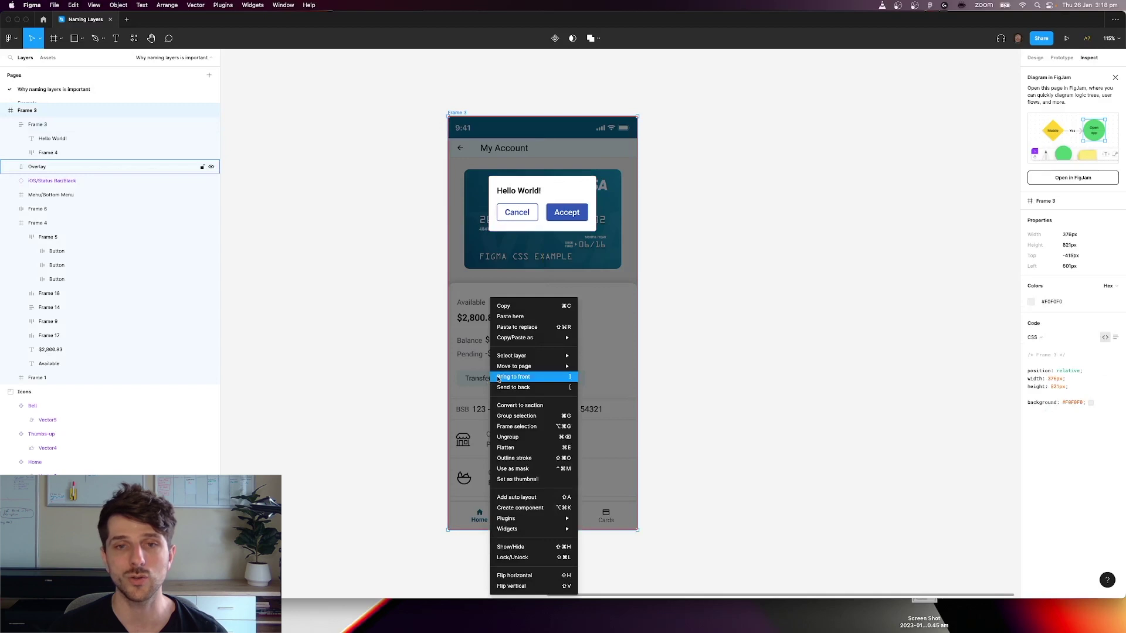
pyautogui.moveTo(567, 357)
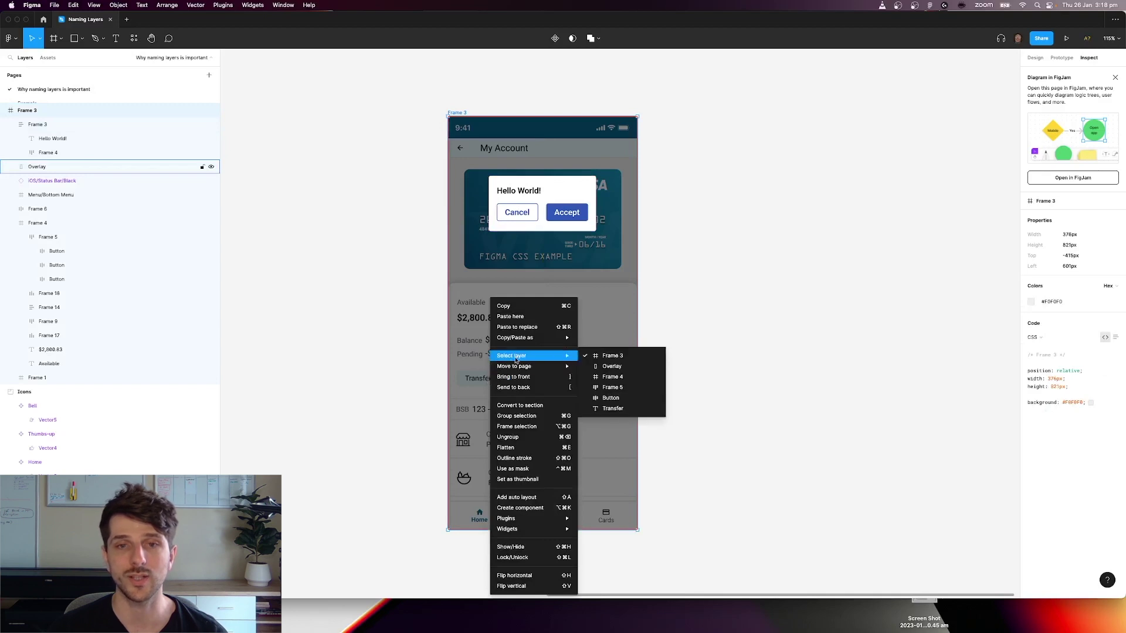
pyautogui.click(611, 399)
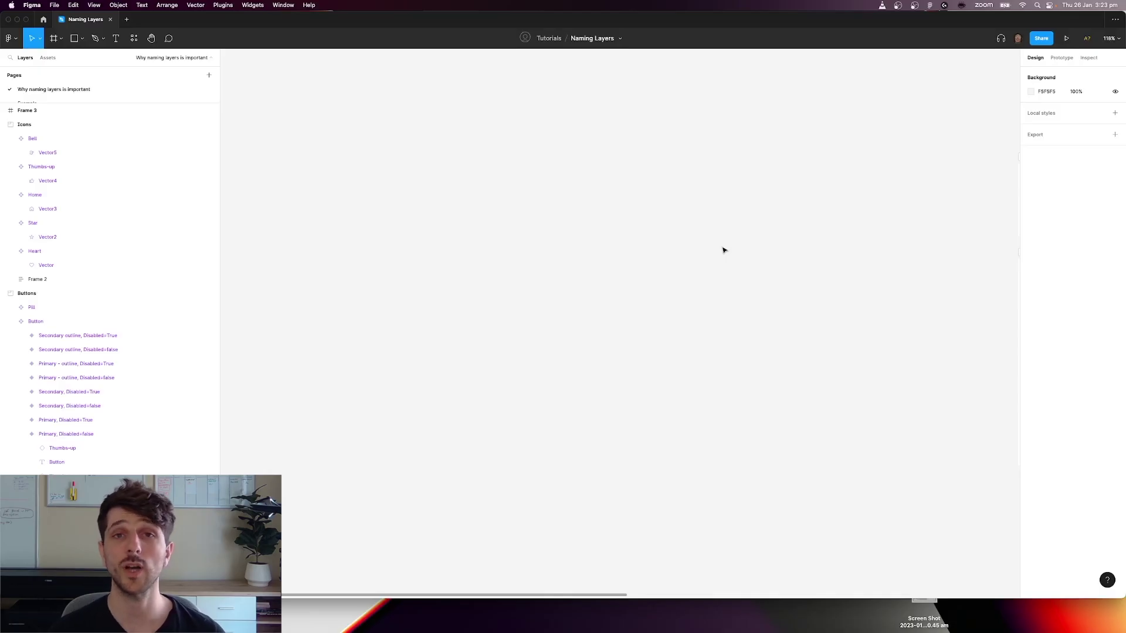
# - Bring the Icons and Buttons frames into view and select them both
pyautogui.moveTo(691, 247); pyautogui.dragTo(464, 239)
pyautogui.hotkey('shift', '1')
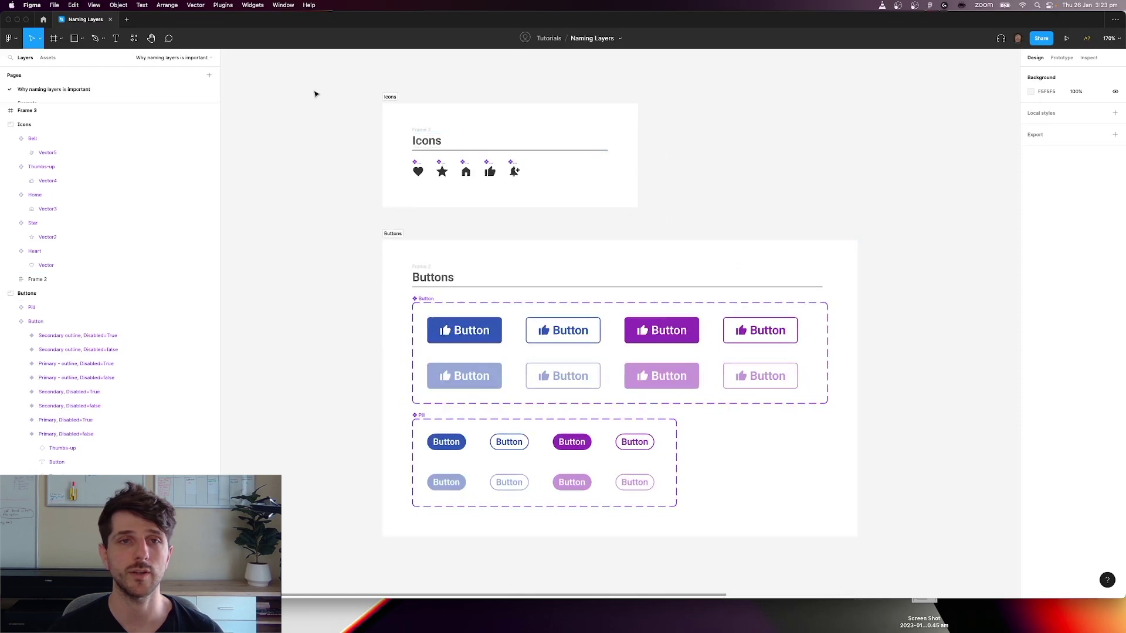
pyautogui.moveTo(315, 72); pyautogui.dragTo(906, 504)
pyautogui.scroll(-2, 907, 505)
pyautogui.scroll(3, 834, 447)
pyautogui.hscroll(3, 835, 448)
pyautogui.click(812, 398)
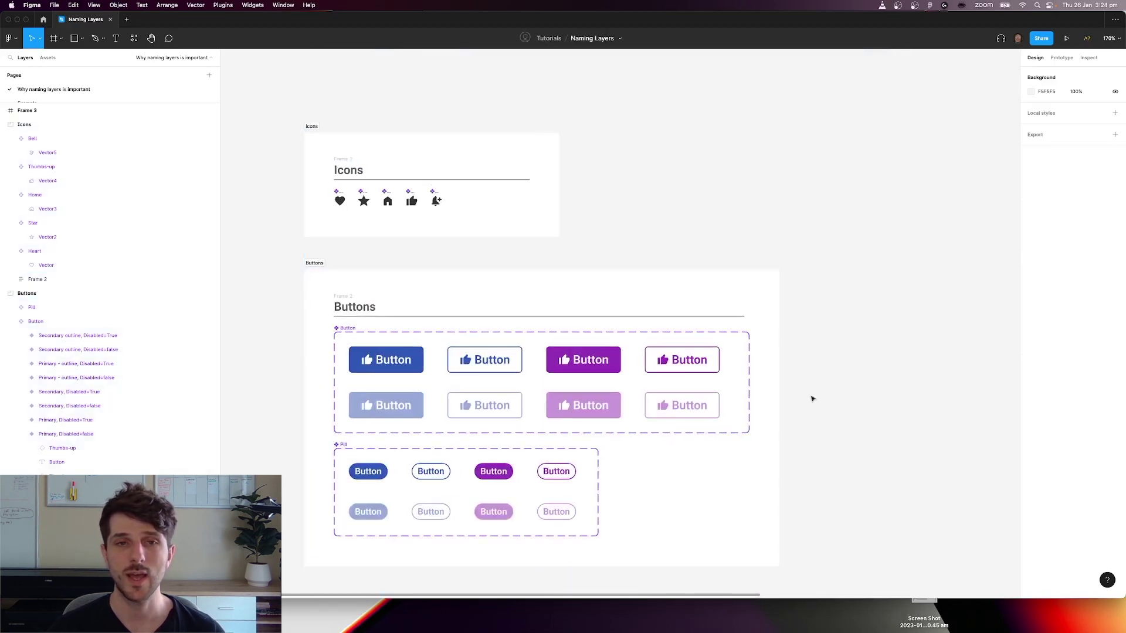
# - Inspect the Icons section and the Primary, Disabled=false button variant
pyautogui.click(315, 127)
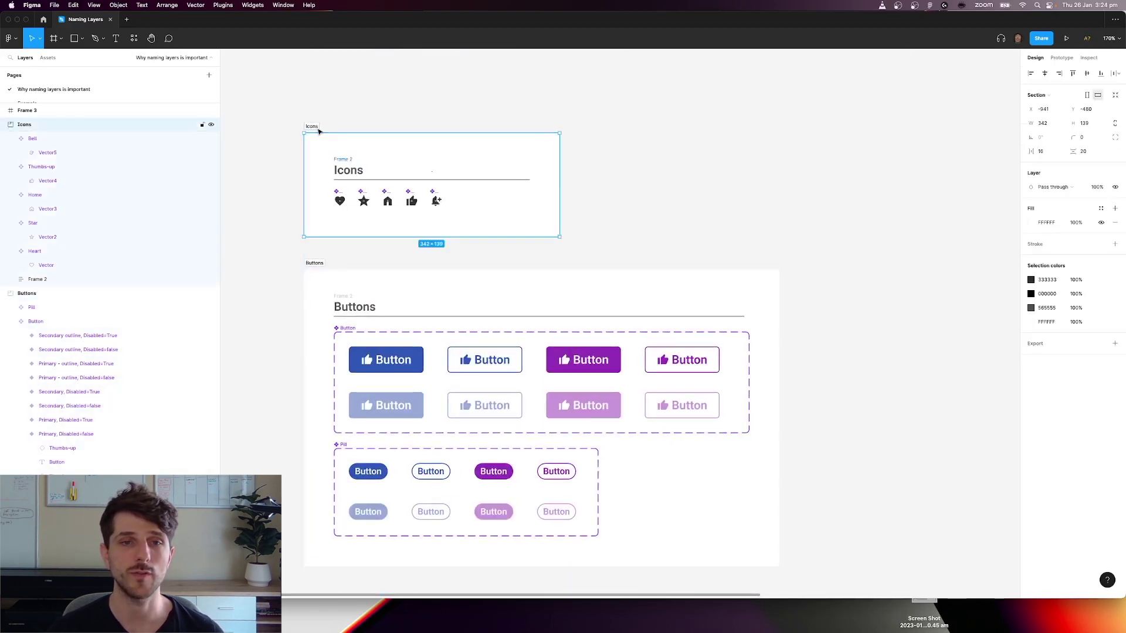
pyautogui.click(396, 353)
pyautogui.click(712, 218)
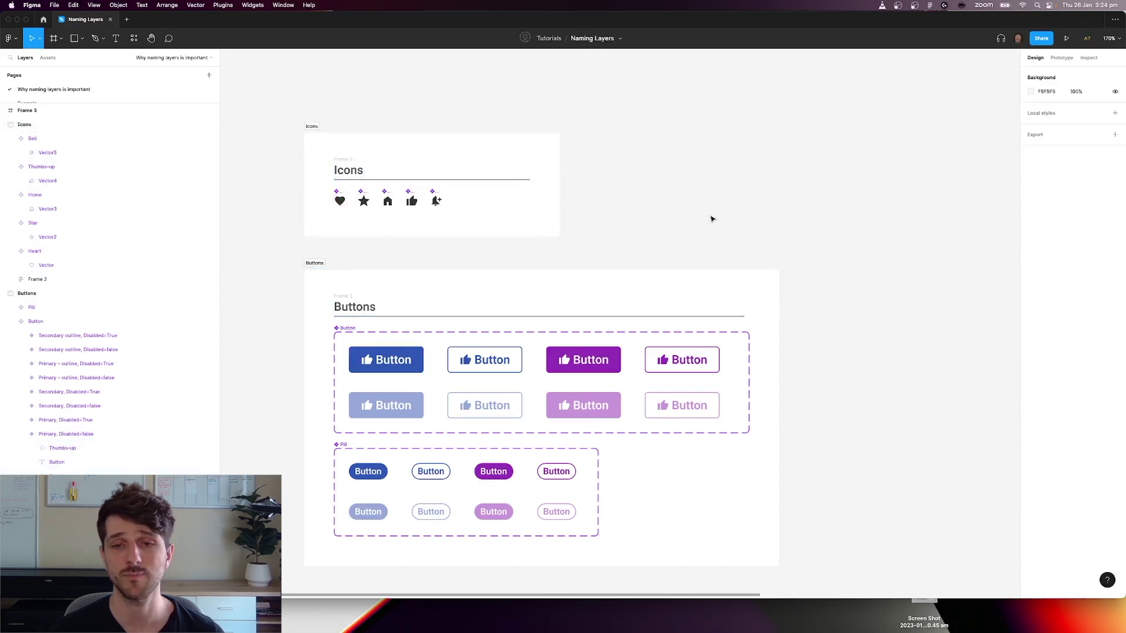
pyautogui.scroll(-2, 711, 218)
pyautogui.hscroll(2, 728, 212)
pyautogui.scroll(-2, 728, 212)
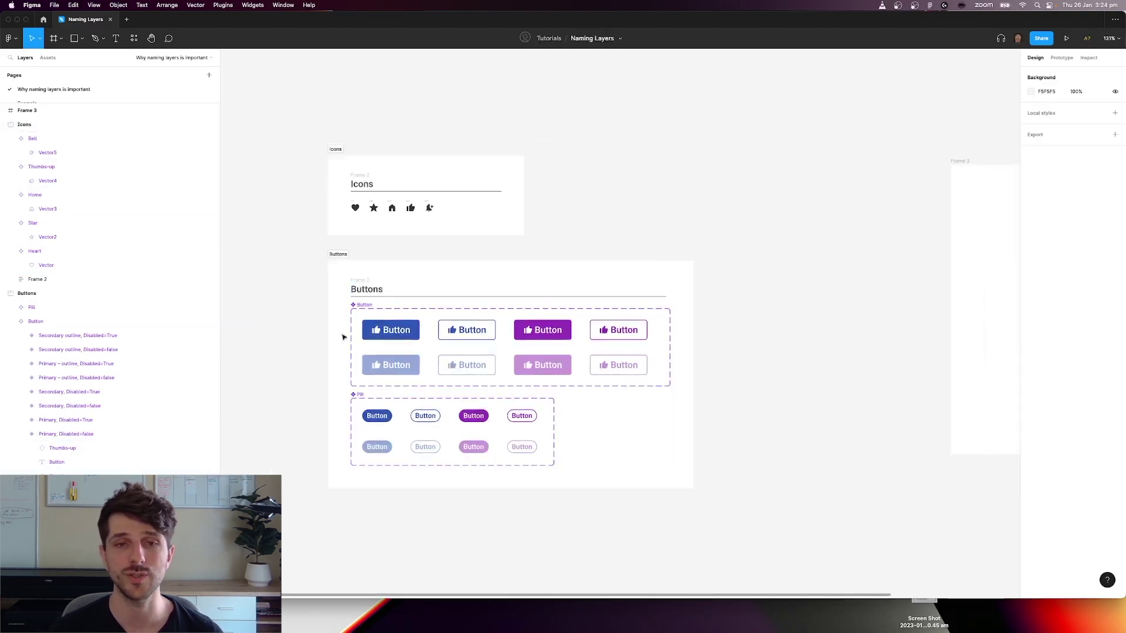
pyautogui.click(387, 332)
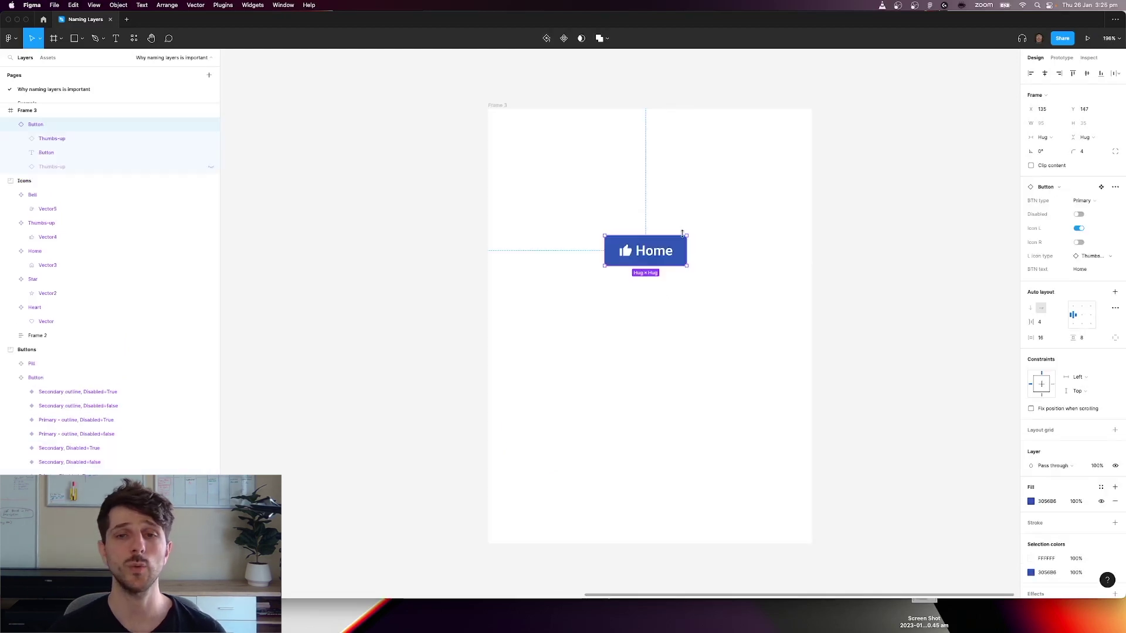
# - Swap the Home button's icon from thumbs-up to Home
pyautogui.click(675, 224)
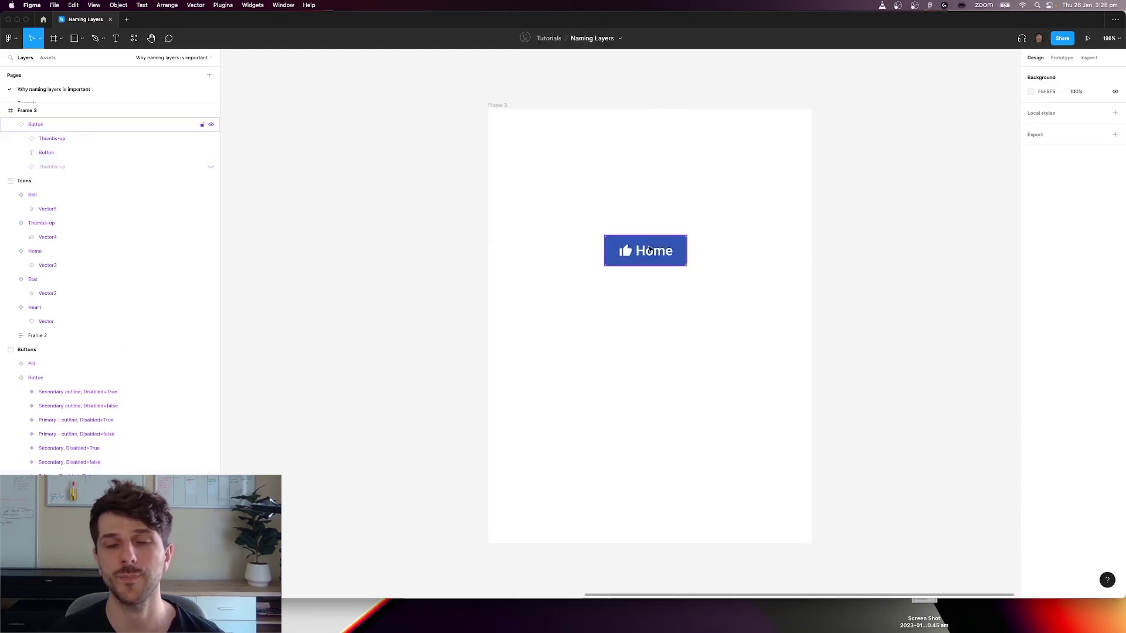
pyautogui.moveTo(648, 250); pyautogui.dragTo(642, 262)
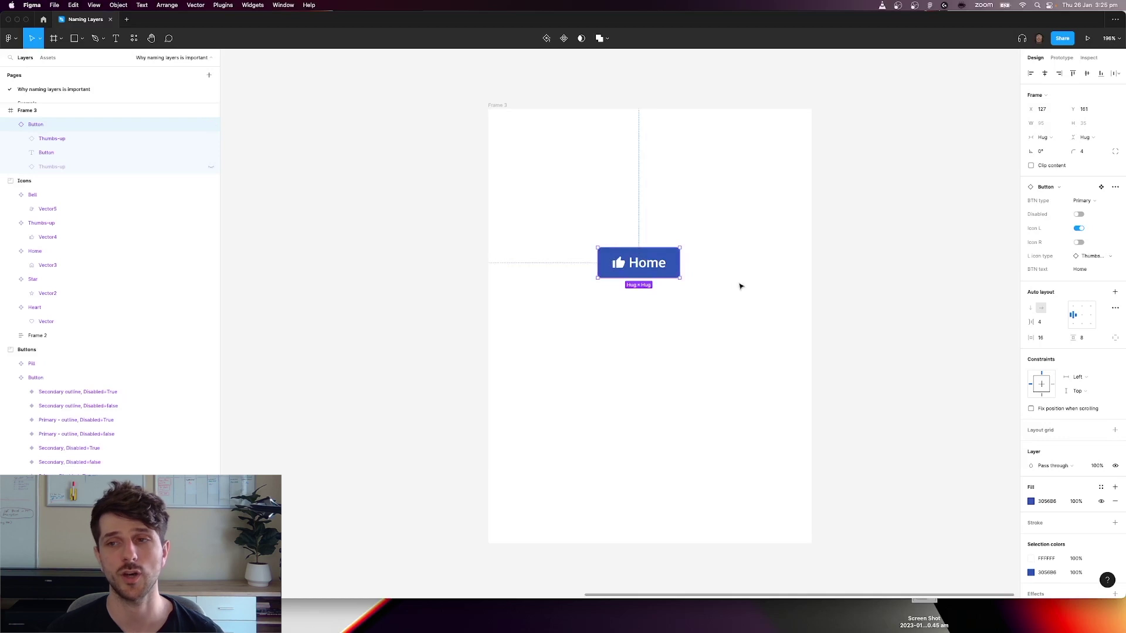
pyautogui.click(1103, 258)
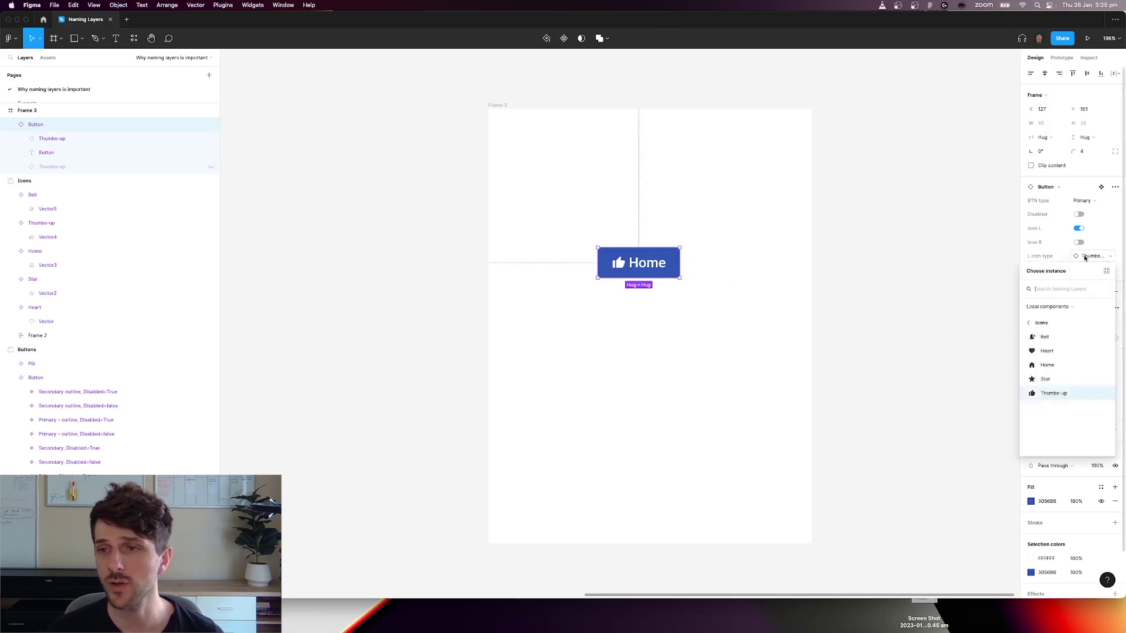
pyautogui.click(1049, 367)
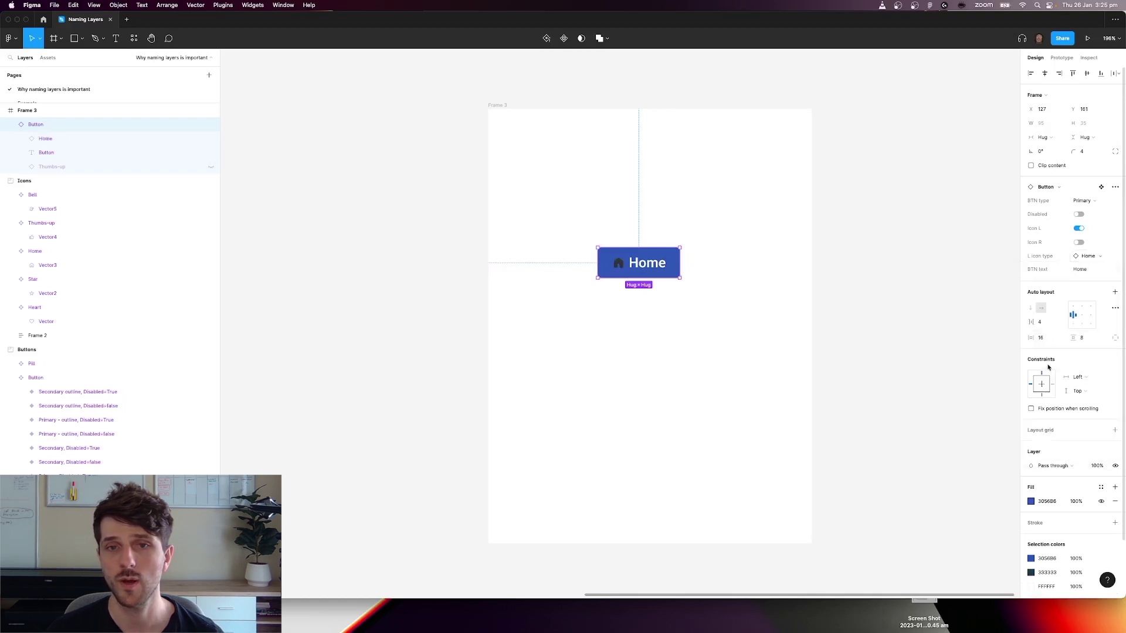
# - Bring the Icons frame into view and select the Heart icon's vector shape
pyautogui.click(705, 299)
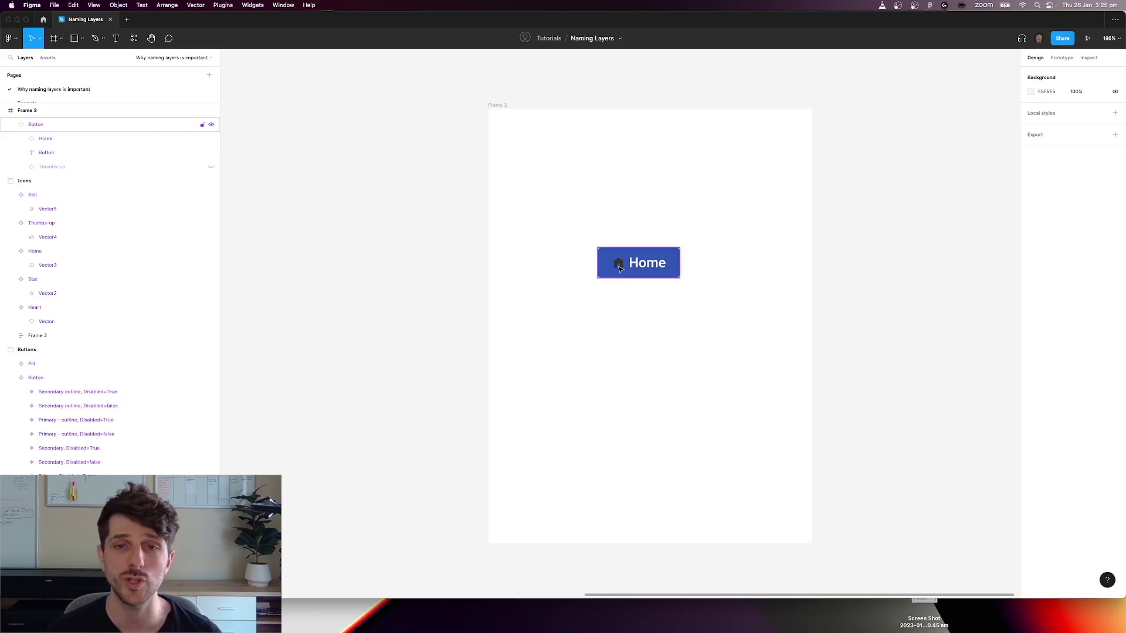
pyautogui.scroll(-3, 620, 268)
pyautogui.hscroll(-5, 645, 251)
pyautogui.scroll(3, 304, 180)
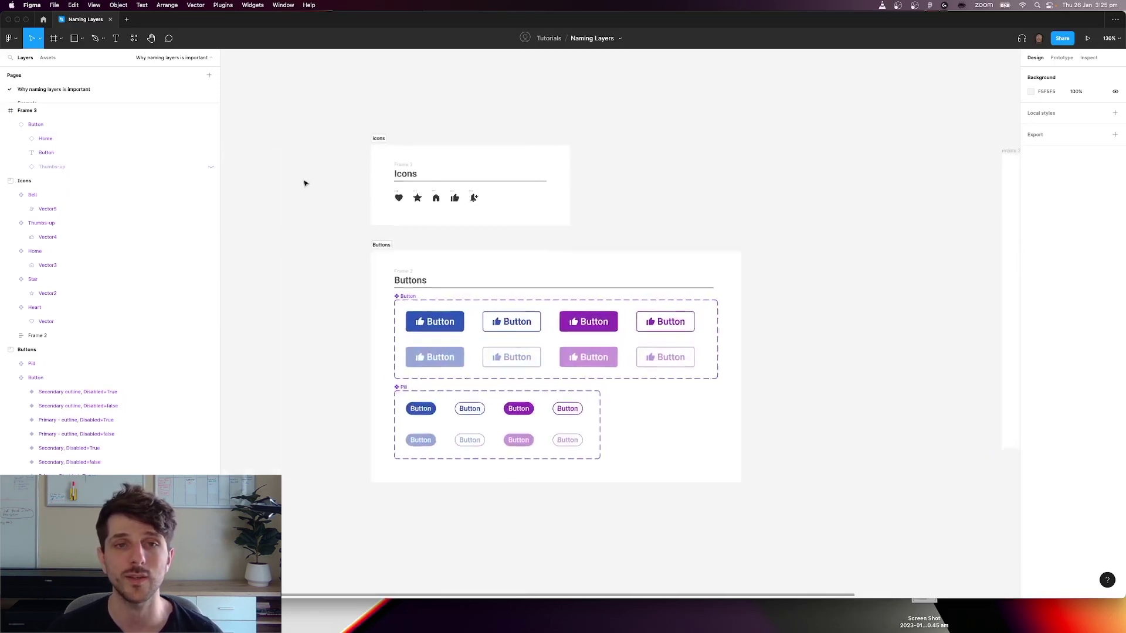
pyautogui.scroll(3, 480, 193)
pyautogui.scroll(3, 457, 201)
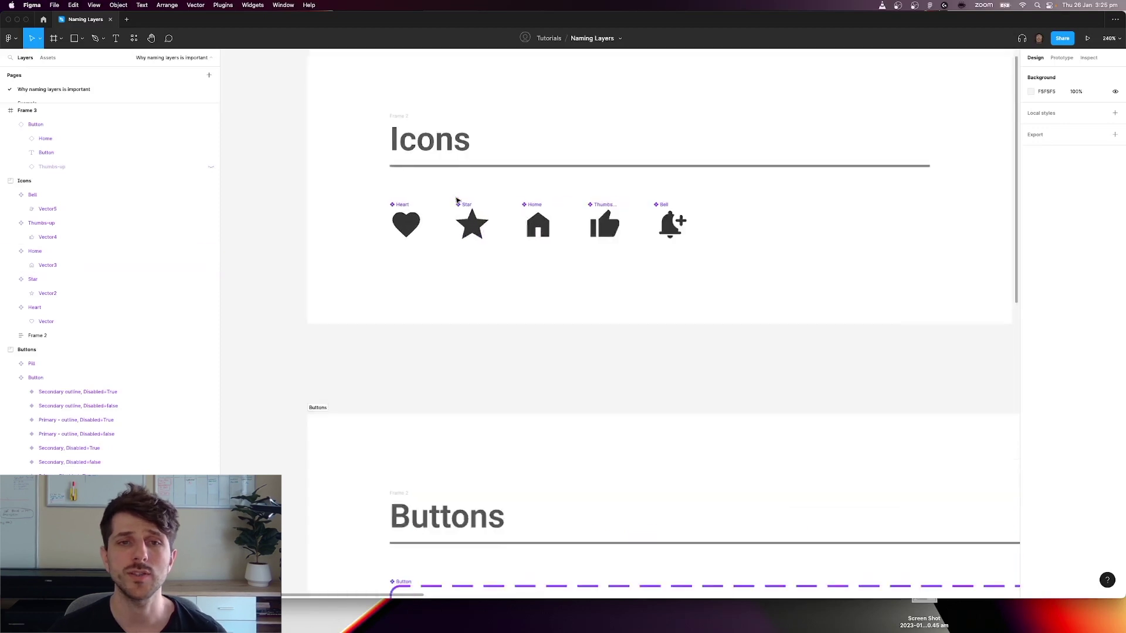
pyautogui.keyDown('super'); pyautogui.click(405, 225); pyautogui.keyUp('super')
# - Add the Star, Home, Thumbs-up and Bell icon vectors to the Heart's vector selection
pyautogui.keyDown('shift'); pyautogui.keyDown('super'); pyautogui.click(472, 224); pyautogui.keyUp('super'); pyautogui.keyUp('shift')
pyautogui.keyDown('shift'); pyautogui.keyDown('super'); pyautogui.click(538, 225); pyautogui.keyUp('super'); pyautogui.keyUp('shift')
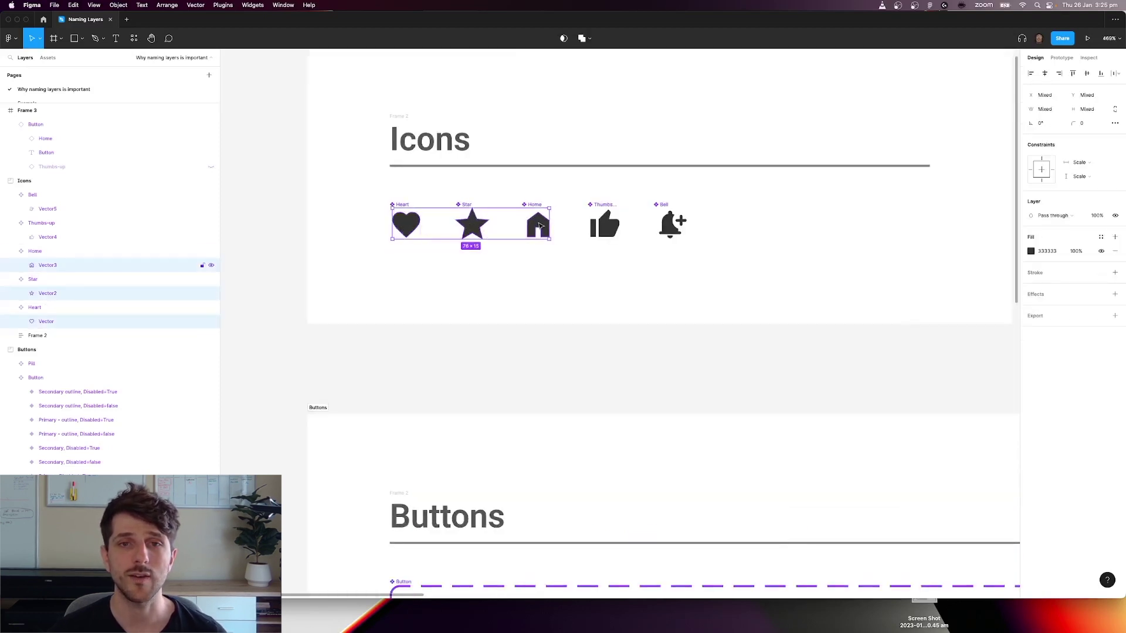
pyautogui.keyDown('shift'); pyautogui.keyDown('super'); pyautogui.click(604, 226); pyautogui.keyUp('super'); pyautogui.keyUp('shift')
pyautogui.keyDown('shift'); pyautogui.keyDown('super'); pyautogui.click(670, 226); pyautogui.keyUp('super'); pyautogui.keyUp('shift')
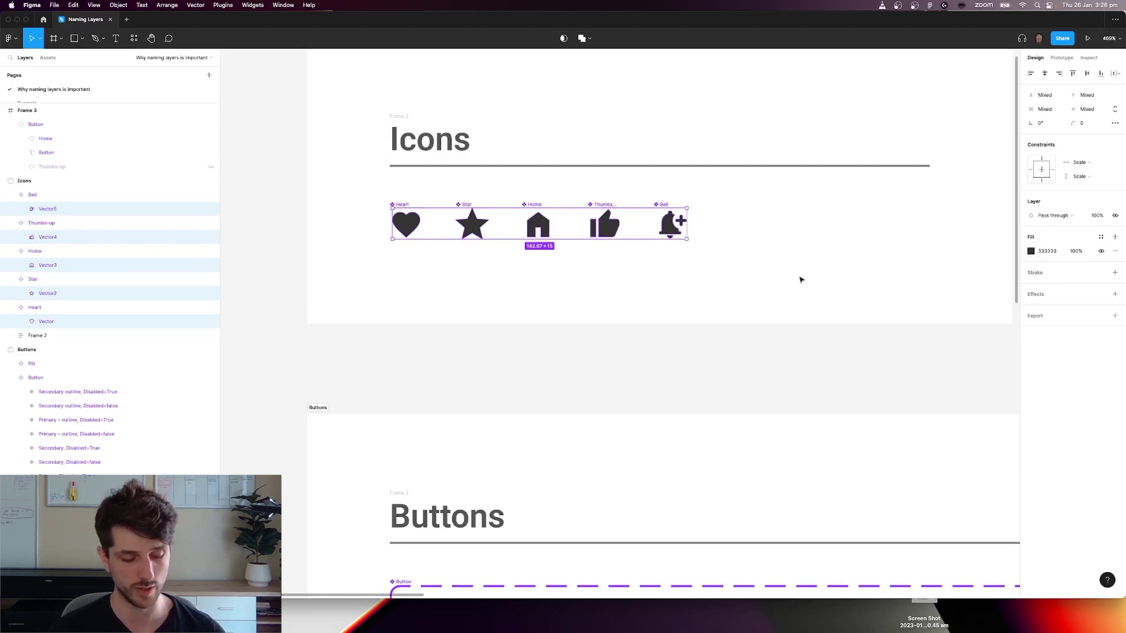
# - Rename all five selected icon vectors to 'Icon shape' with Cmd+R
pyautogui.press('super+r')
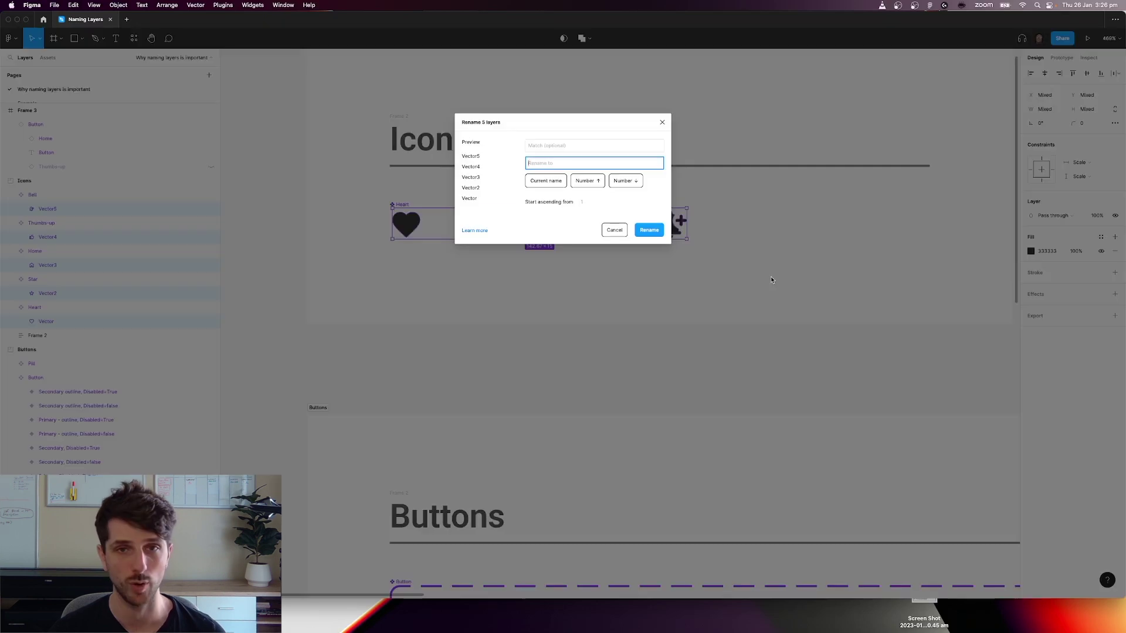
pyautogui.write('Icon shape')
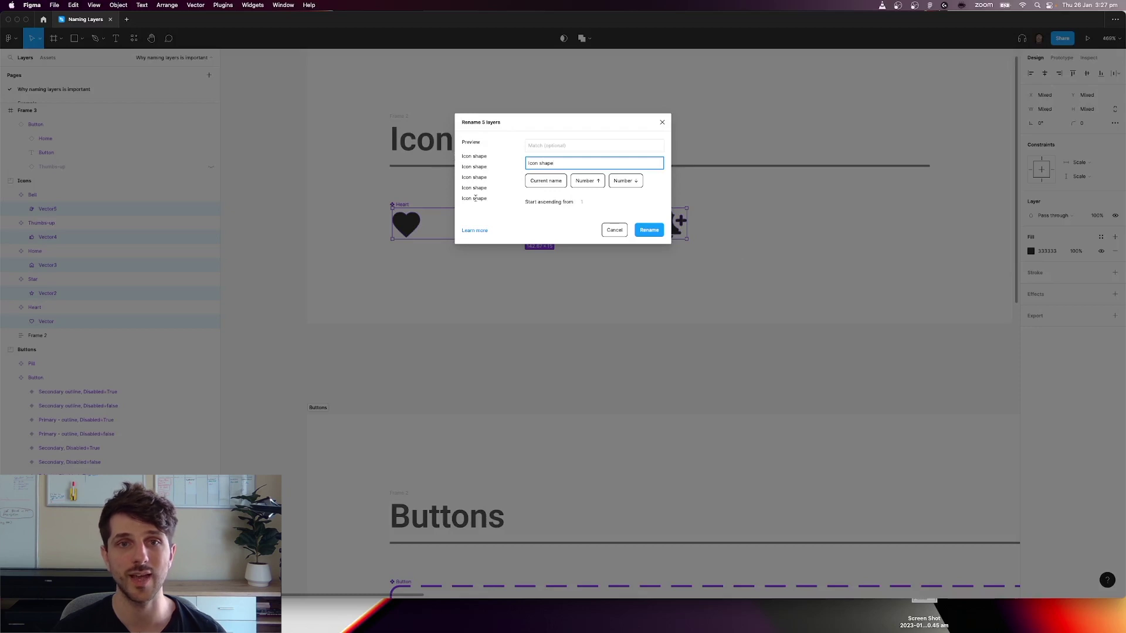
pyautogui.click(649, 230)
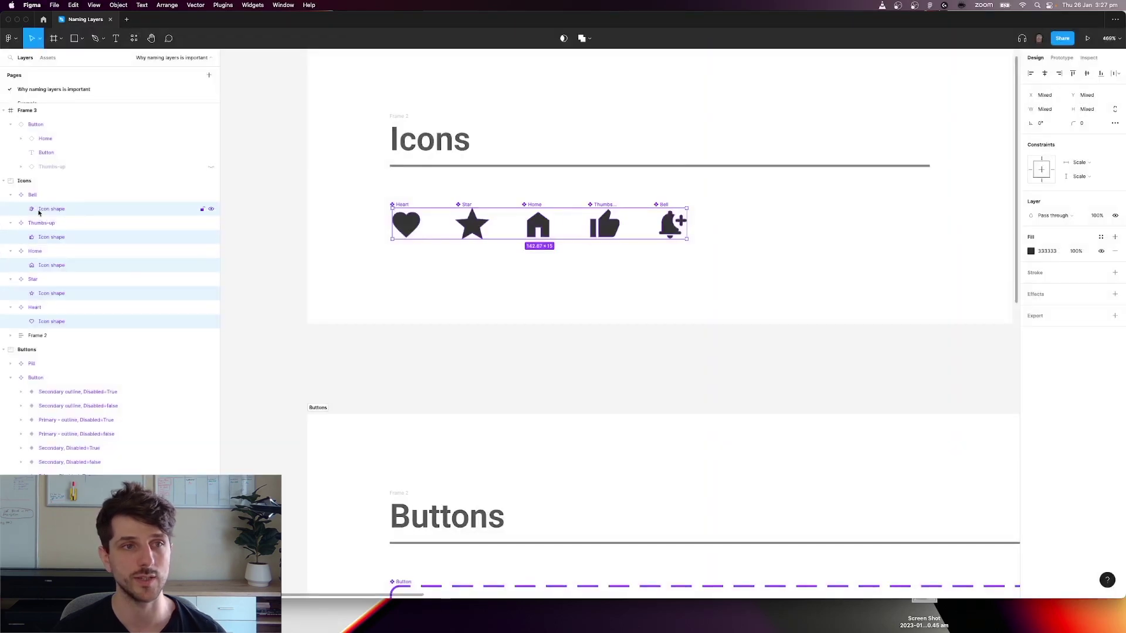
# - Scroll back to Frame 3 and select it with its Home button
pyautogui.click(744, 358)
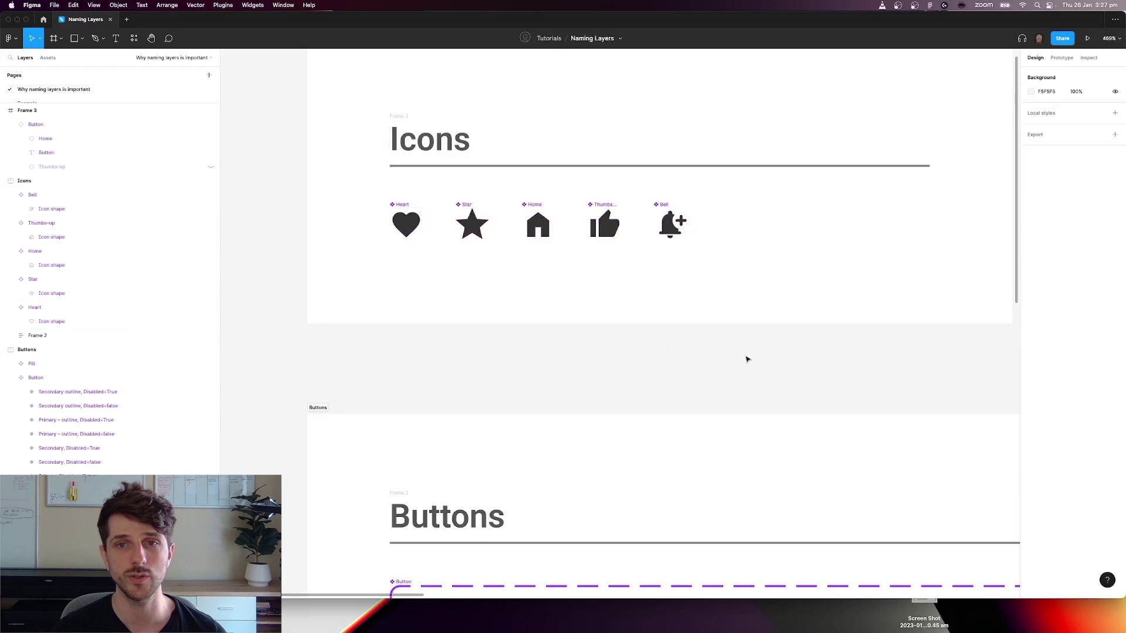
pyautogui.scroll(-5, 743, 359)
pyautogui.scroll(-3, 833, 393)
pyautogui.click(902, 239)
# - Reset all changes on Frame 3's button instance and restore its label to Home
pyautogui.hotkey('shift', '2')
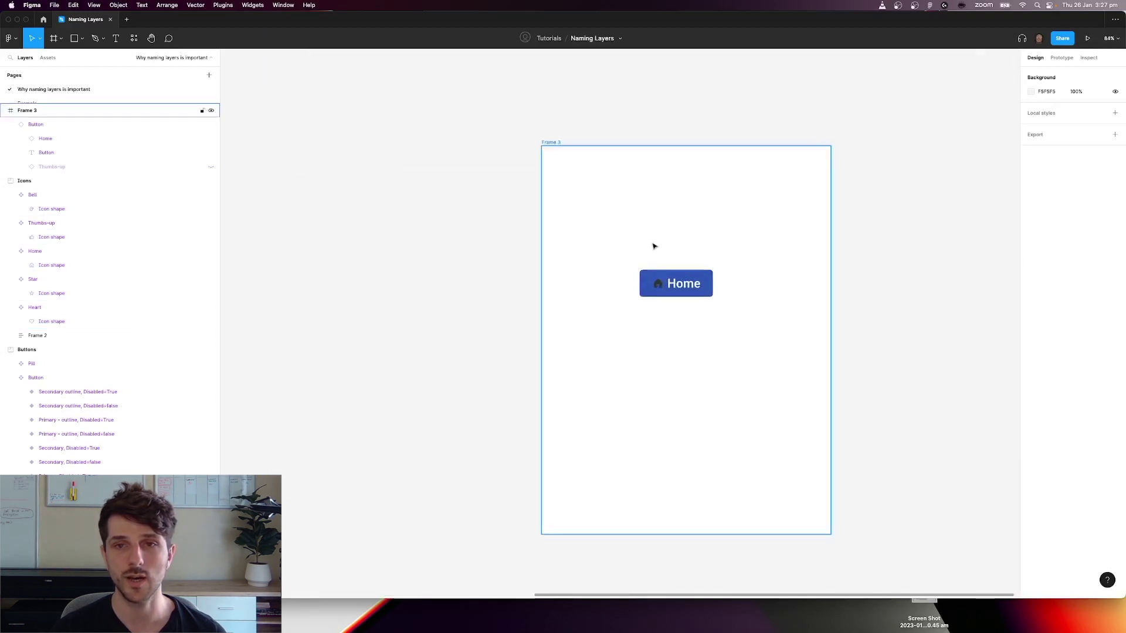
pyautogui.press('Return')
pyautogui.click(1115, 186)
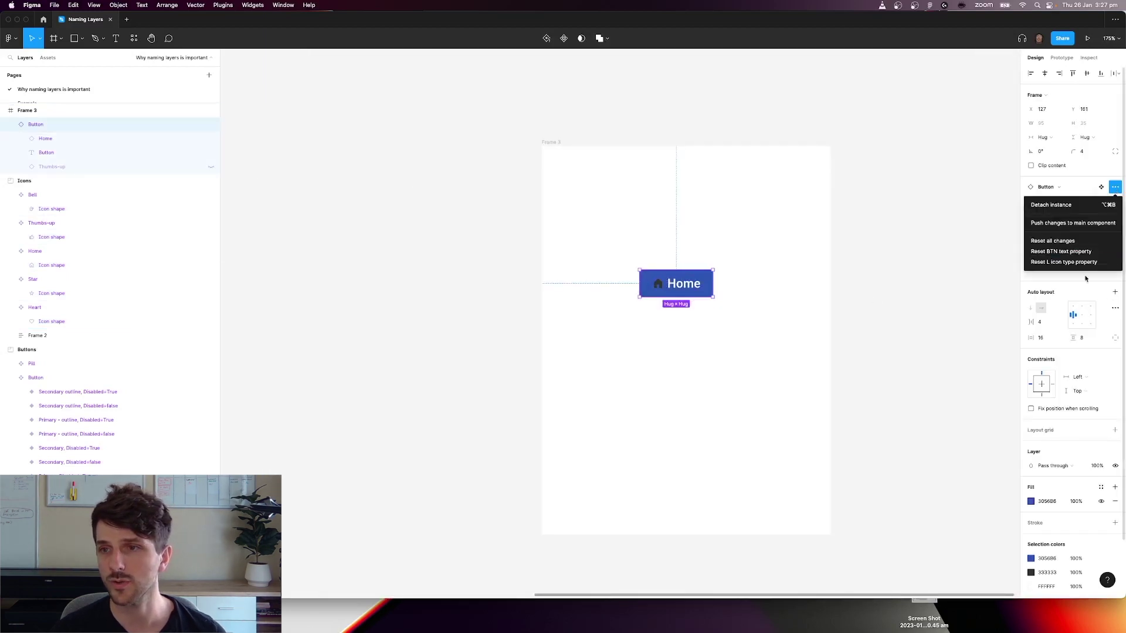
pyautogui.click(1064, 241)
pyautogui.click(613, 307)
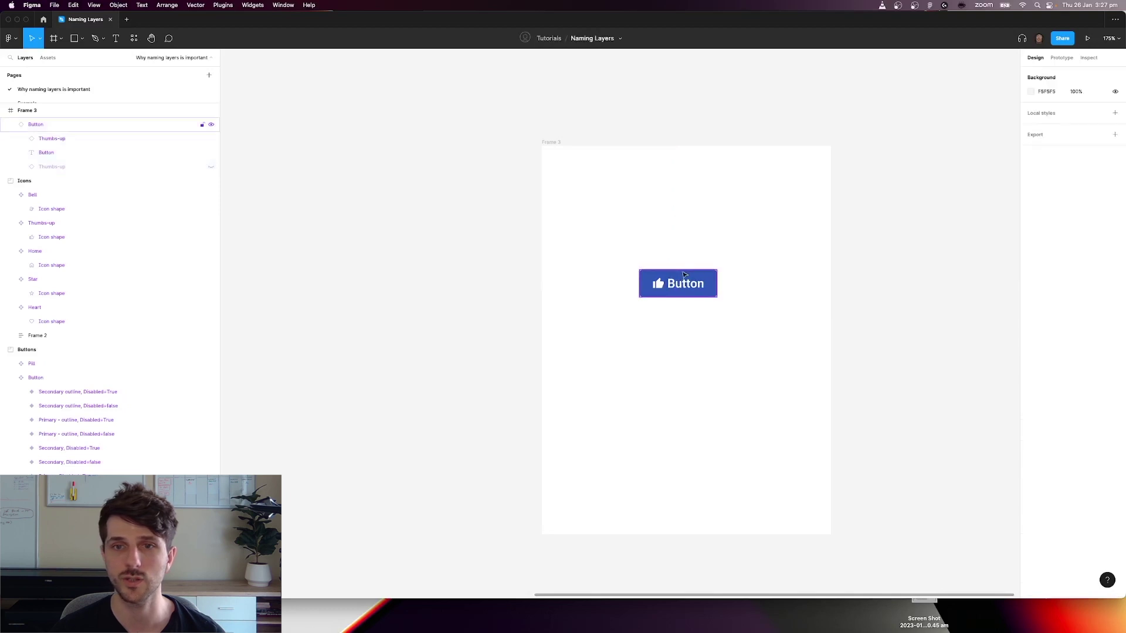
pyautogui.click(689, 285)
pyautogui.press('super+z')
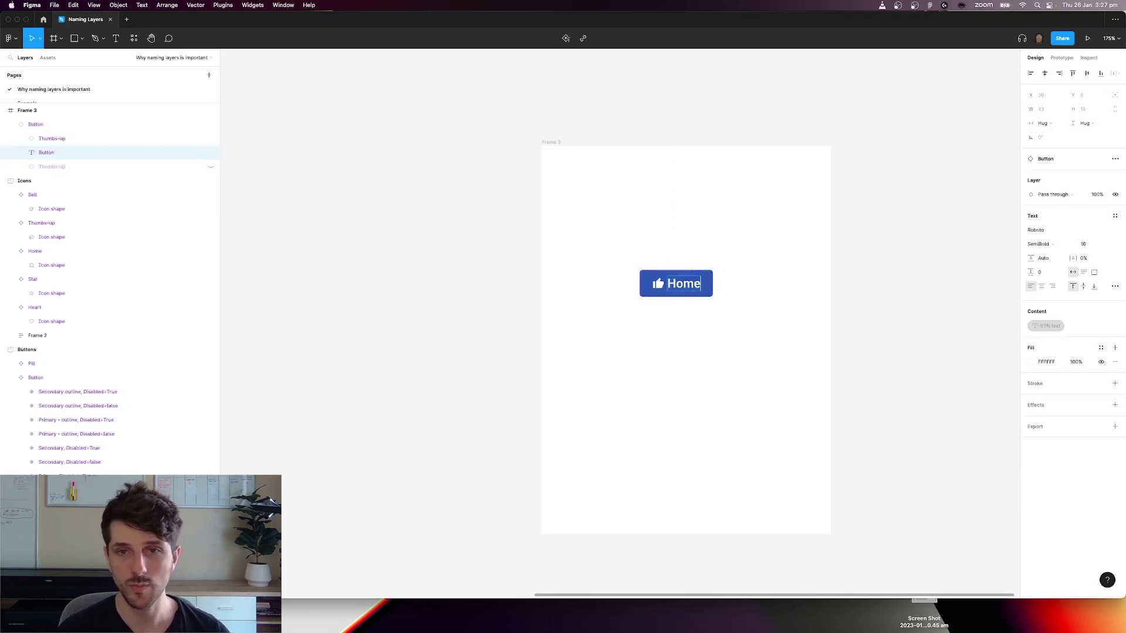
pyautogui.press('Escape')
# - Swap the button's icon back to Home
pyautogui.click(660, 287)
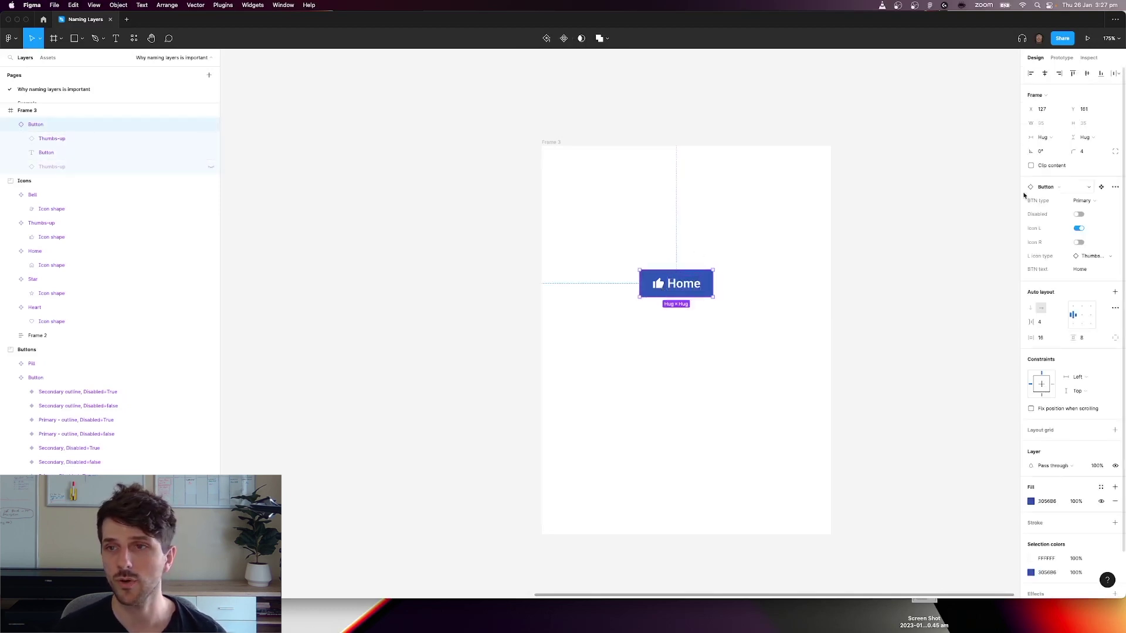
pyautogui.click(1092, 256)
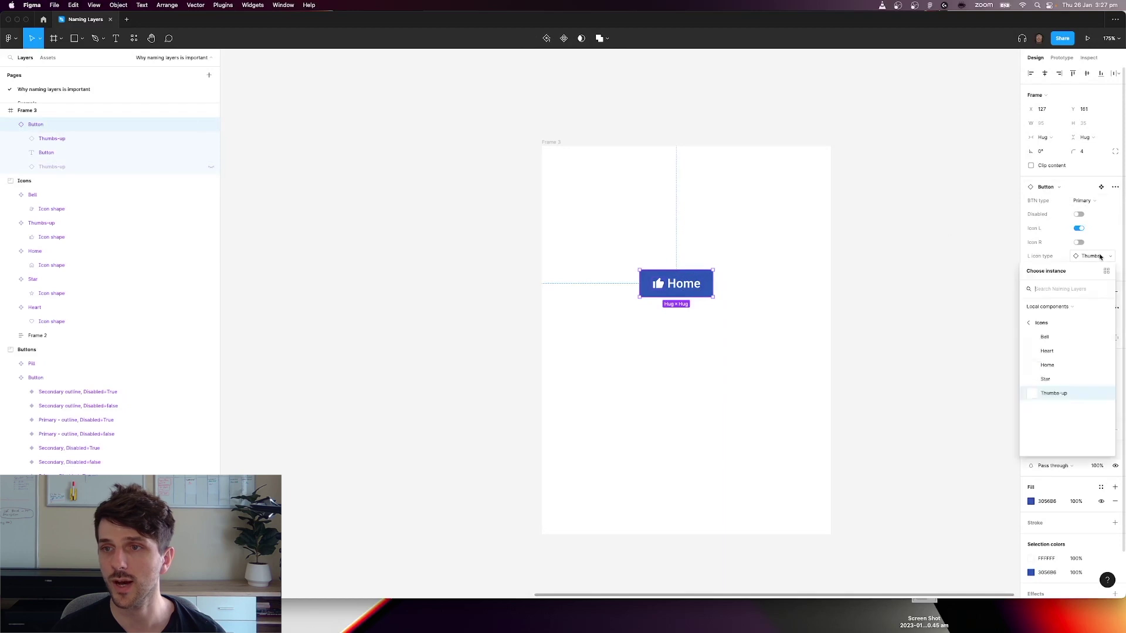
pyautogui.click(1047, 365)
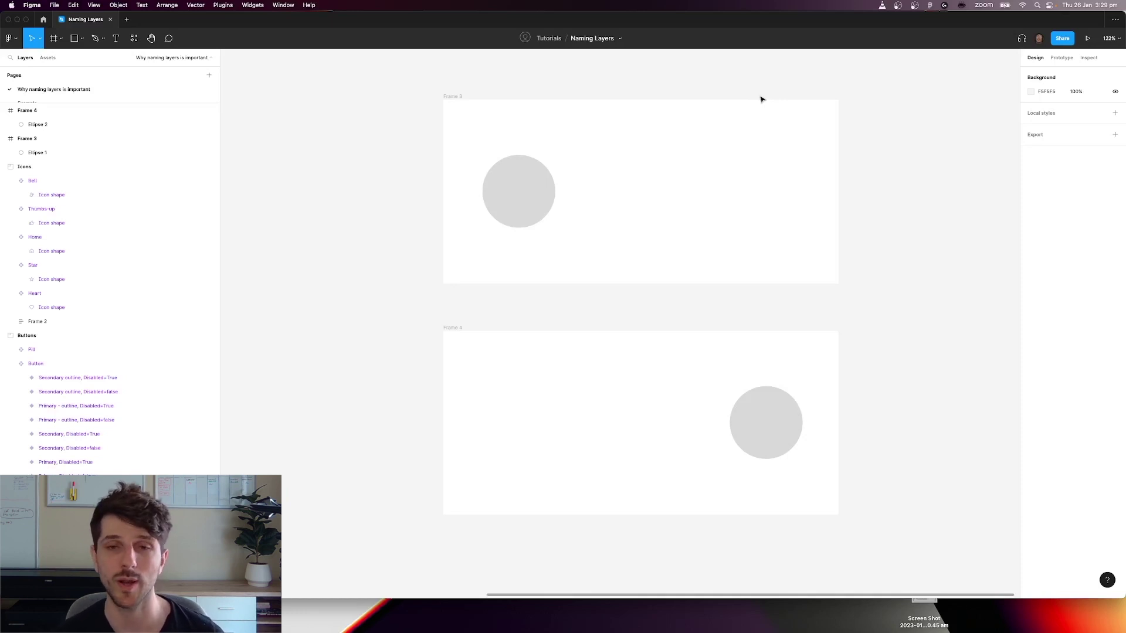
# - Select Frames 3 and 4 and their circles to compare them
pyautogui.click(450, 96)
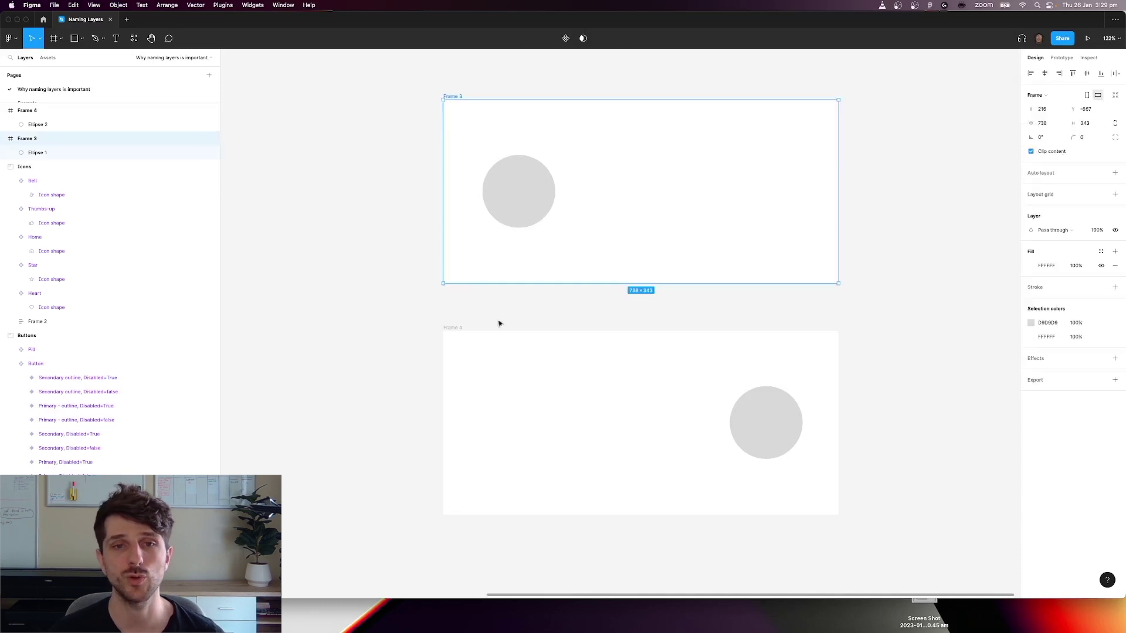
pyautogui.click(457, 329)
pyautogui.click(508, 192)
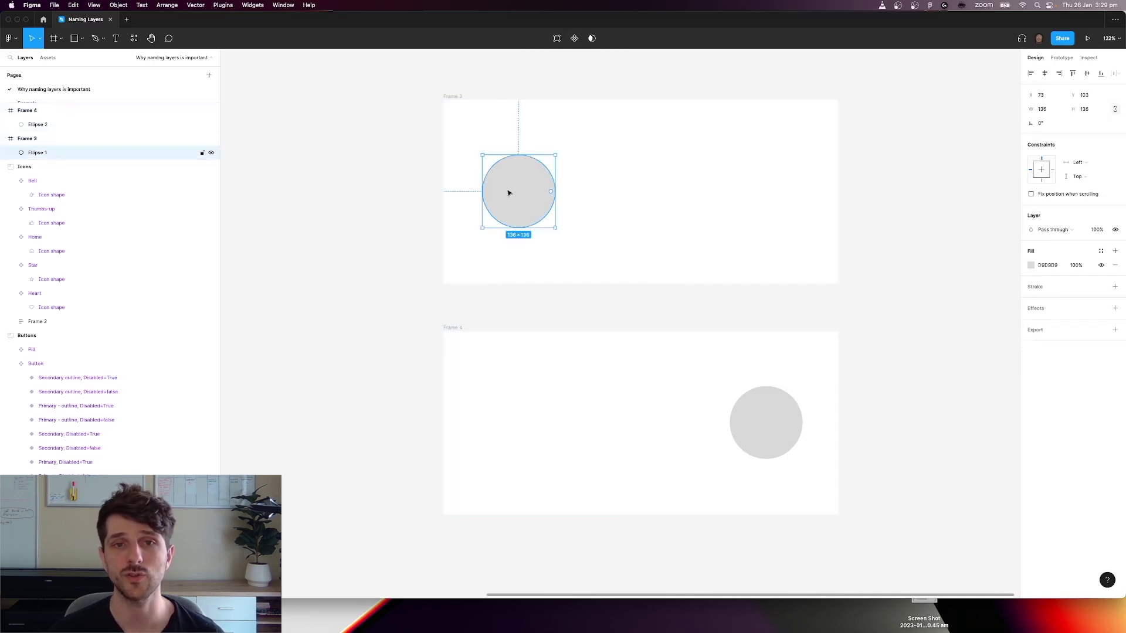
pyautogui.click(766, 432)
pyautogui.click(452, 96)
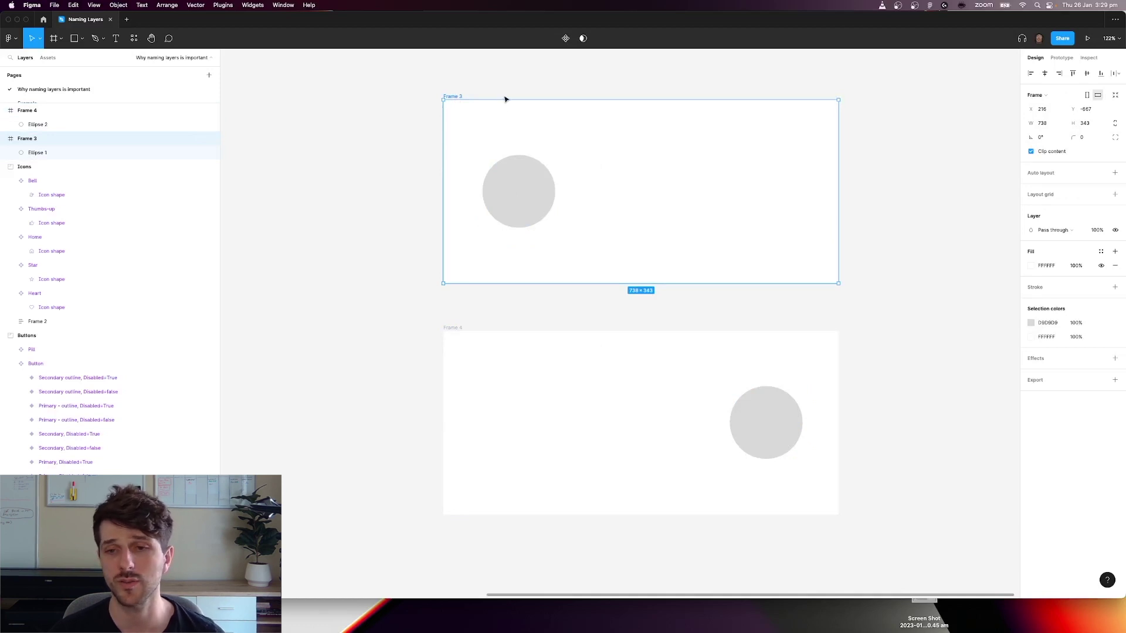
# - Link Frame 3 to Frame 4 on click with a Smart animate transition
pyautogui.click(1055, 58)
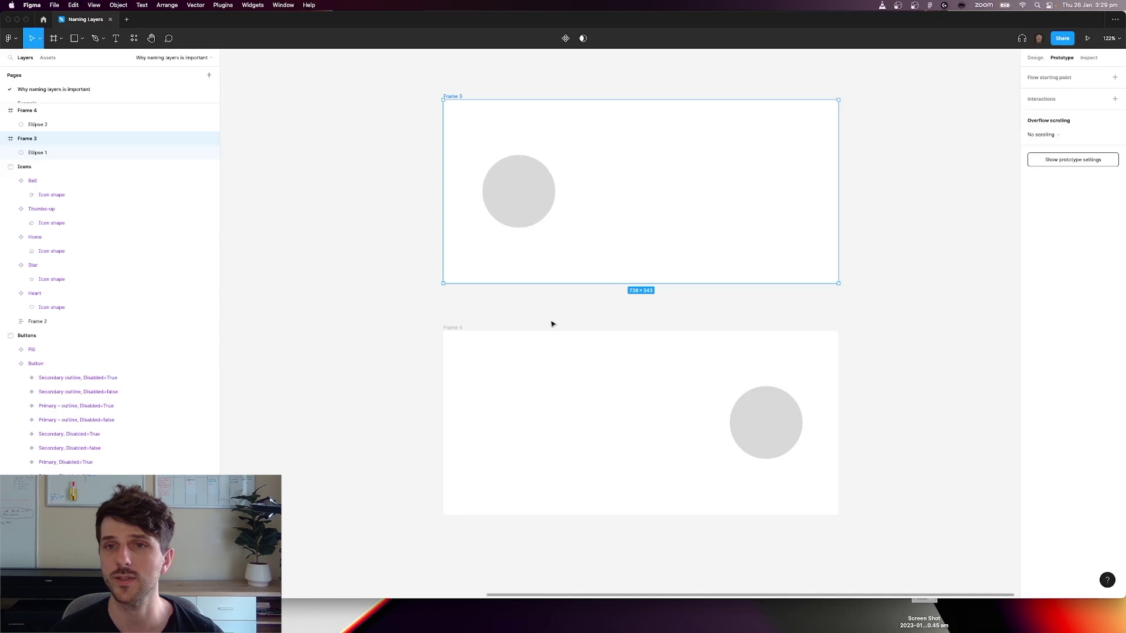
pyautogui.click(620, 293)
pyautogui.click(455, 108)
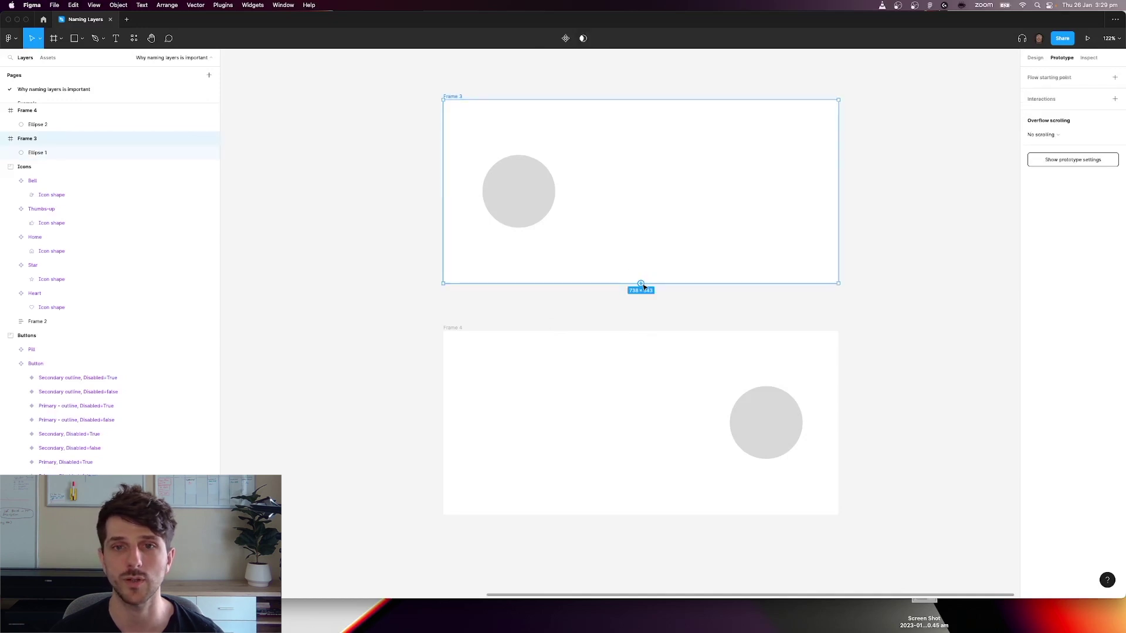
pyautogui.moveTo(641, 284); pyautogui.dragTo(650, 354)
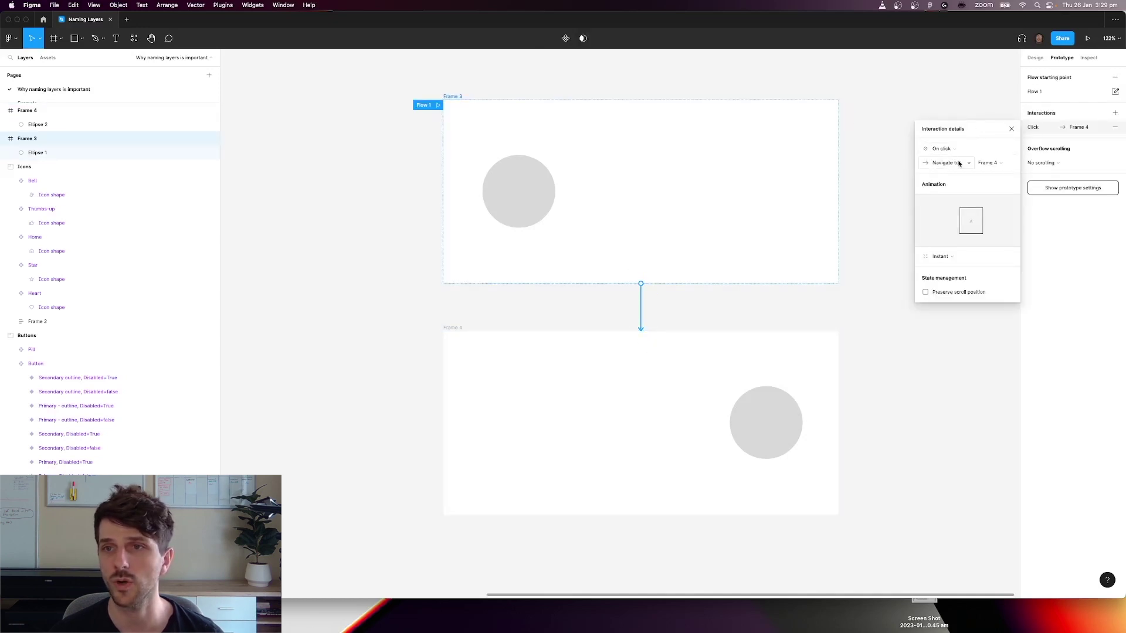
pyautogui.click(943, 258)
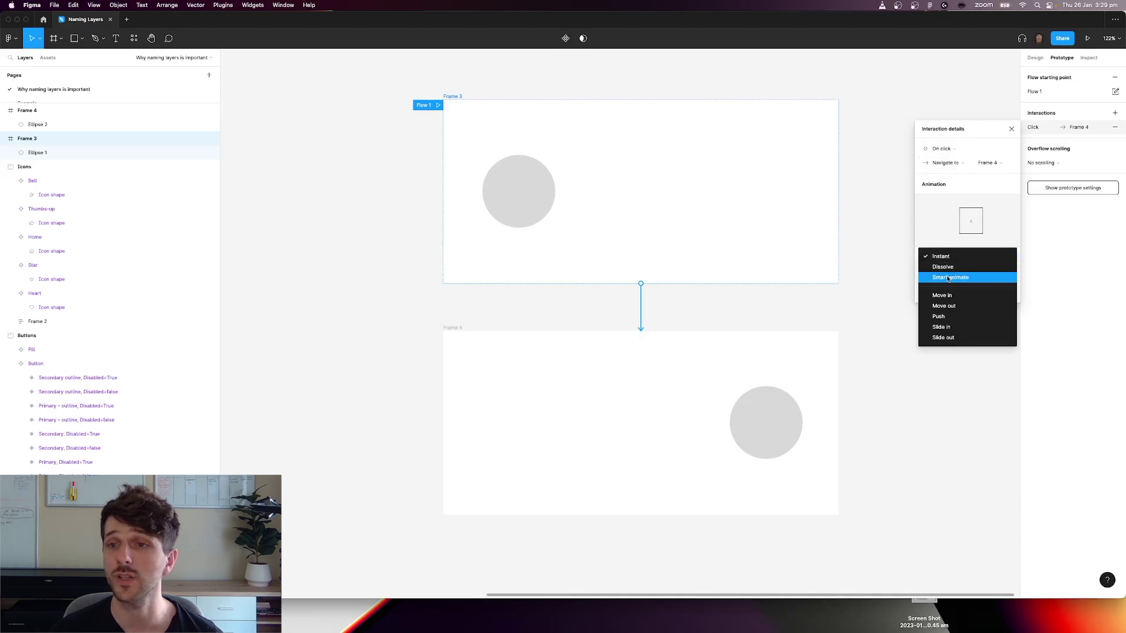
pyautogui.click(948, 278)
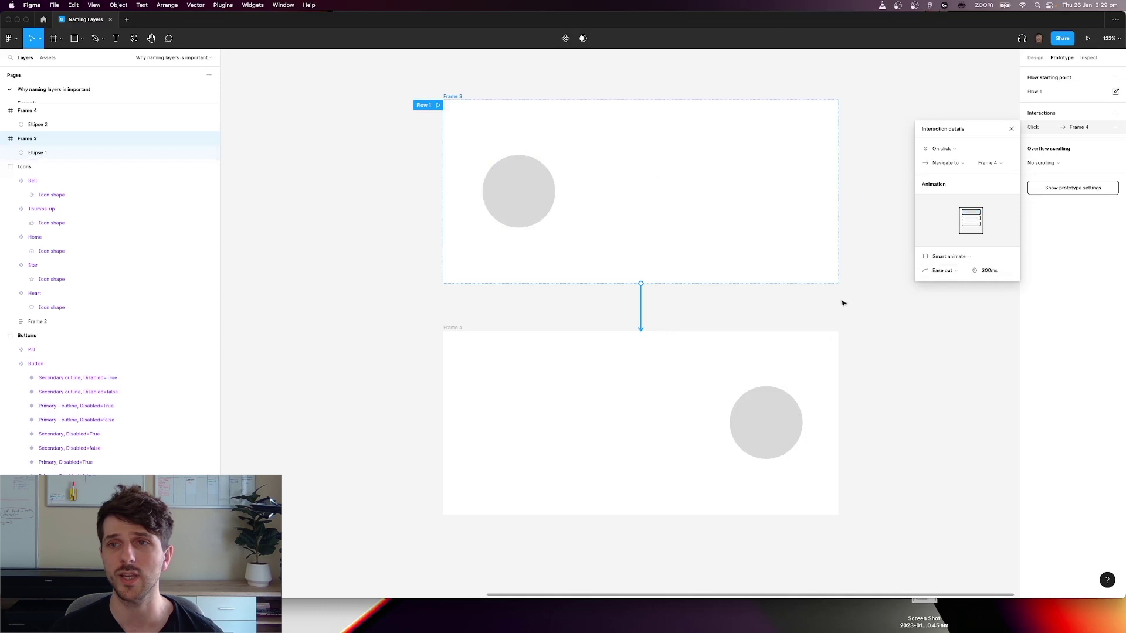
pyautogui.click(882, 159)
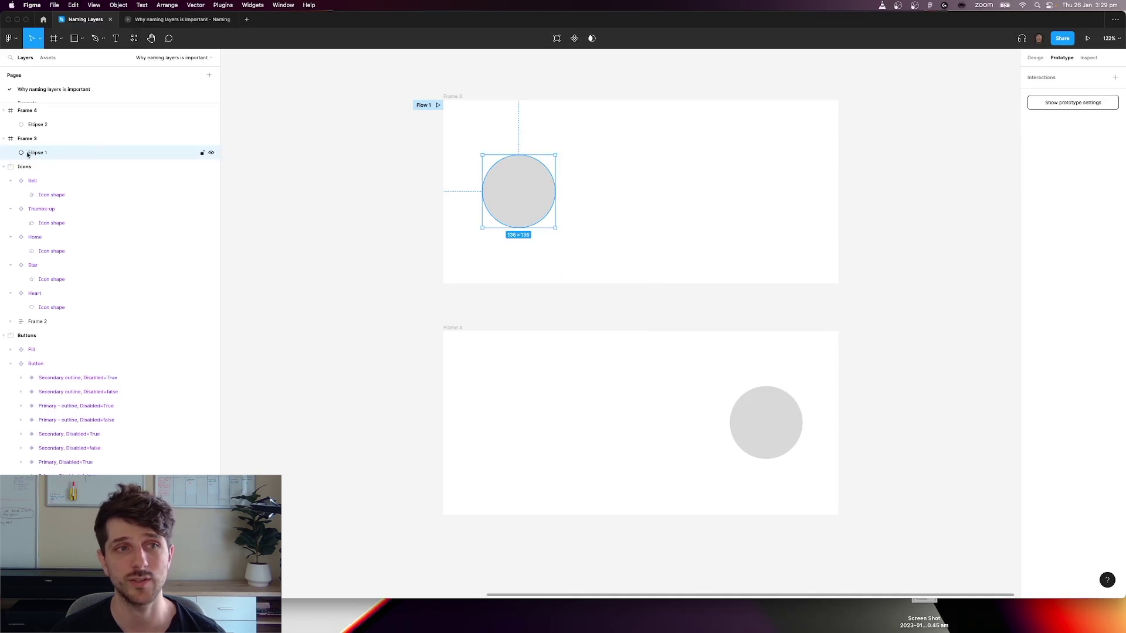
# - Rename both ellipses in Frame 3 and Frame 4 to 'Circle'
pyautogui.click(773, 427)
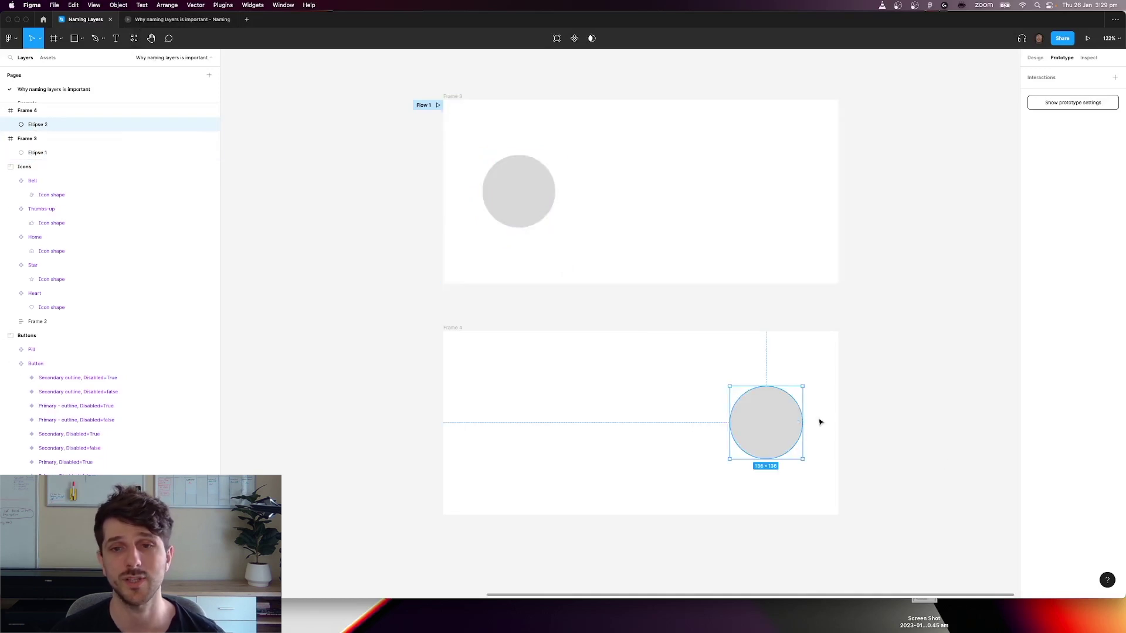
pyautogui.keyDown('shift'); pyautogui.click(522, 193); pyautogui.keyUp('shift')
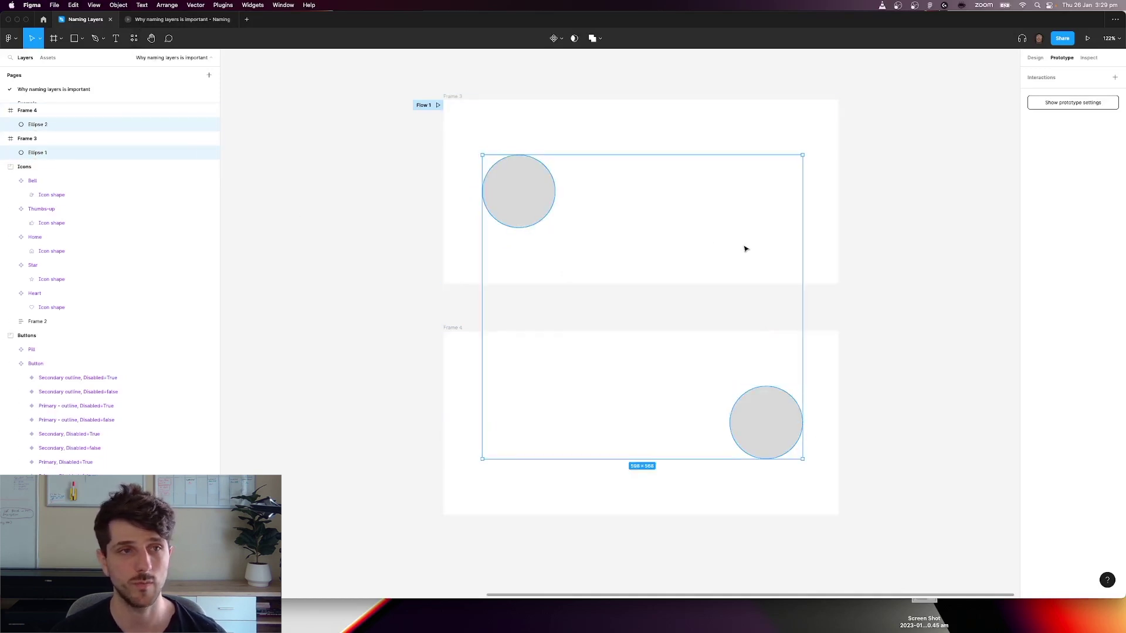
pyautogui.press('super+r')
pyautogui.write('Circle')
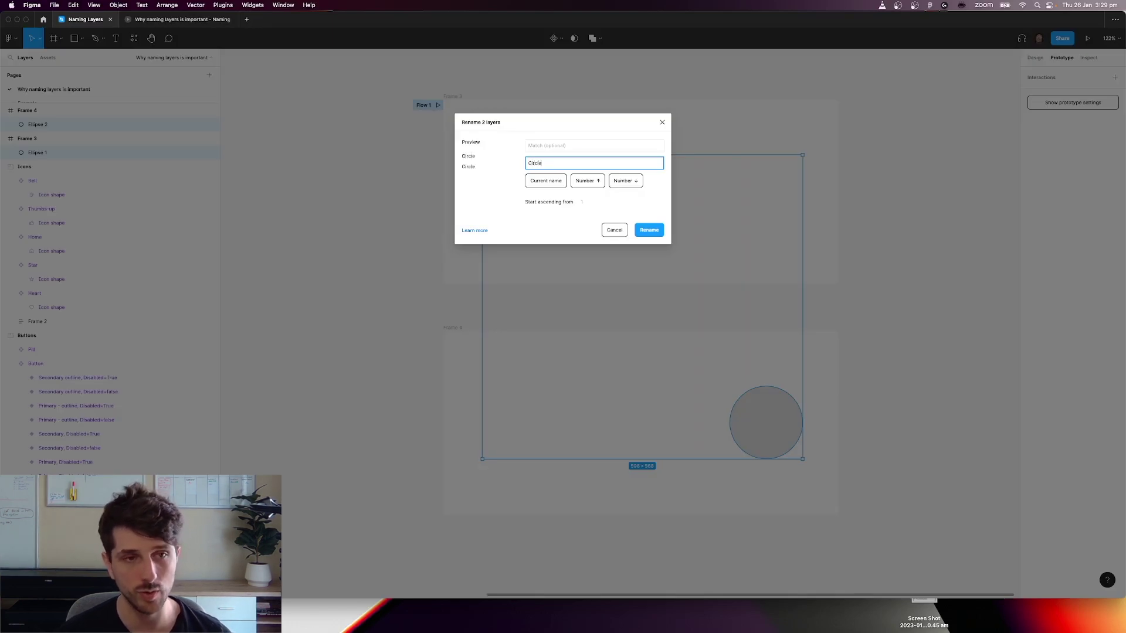
pyautogui.press('Return')
pyautogui.click(425, 167)
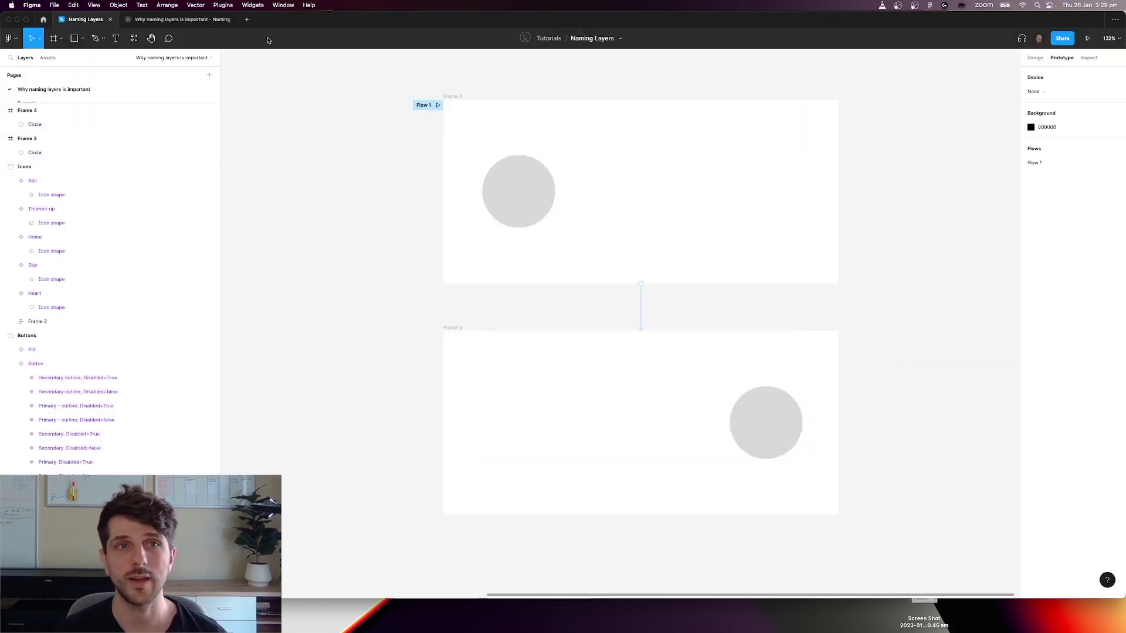
# - Play Flow 1 from Frame 3 in a presentation tab
pyautogui.click(438, 106)
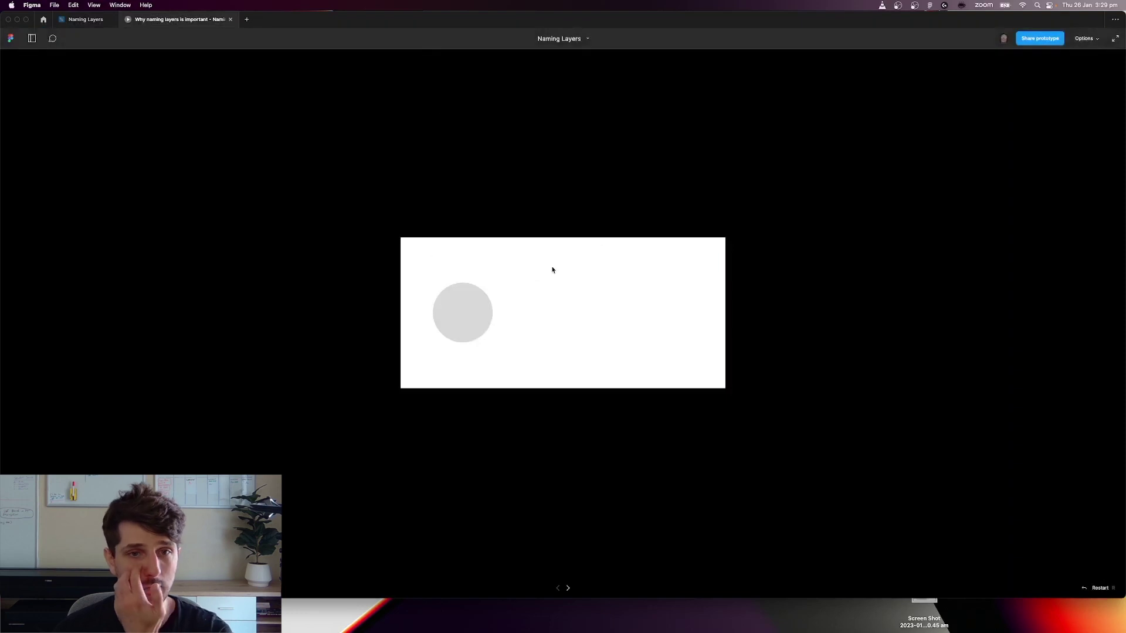